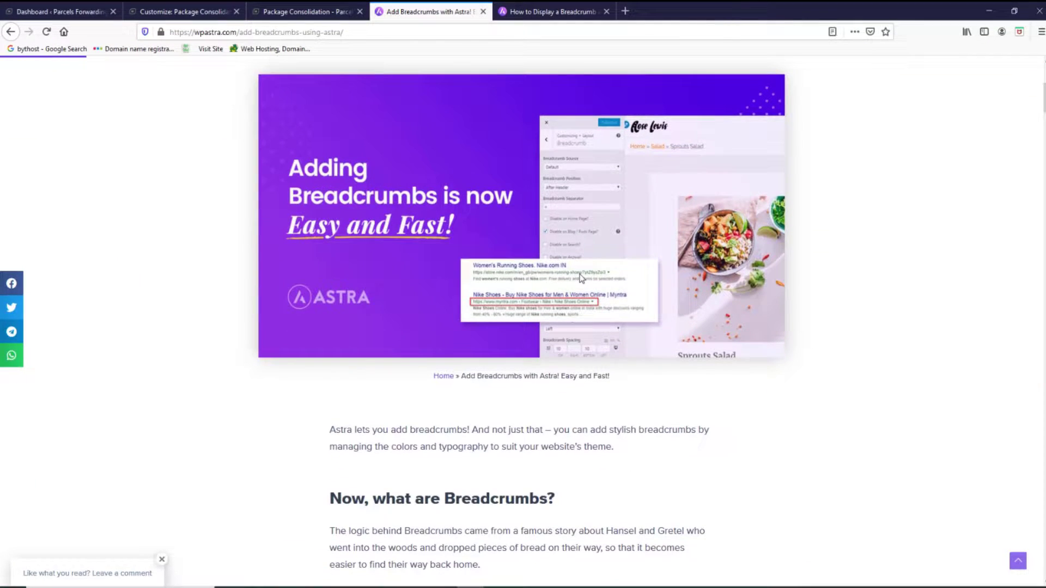
Read down the Astra breadcrumbs article to its Customizer > Layout > Breadcrumbs setup steps.
{"action": "scroll", "coordinate": [582, 278], "scroll_direction": "down", "scroll_amount": 5}
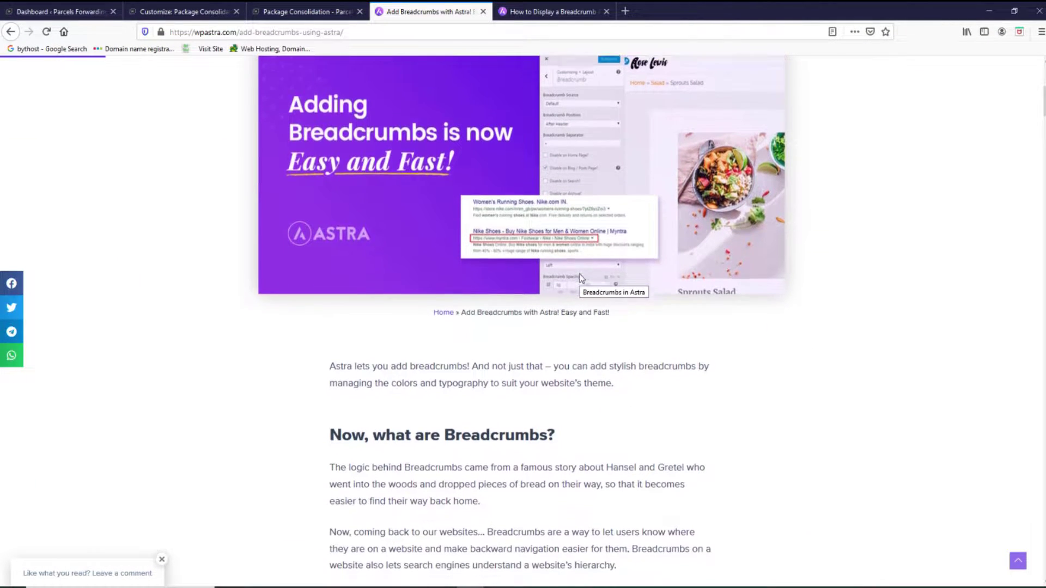
{"action": "scroll", "coordinate": [582, 278], "scroll_direction": "down", "scroll_amount": 2}
{"action": "scroll", "coordinate": [582, 279], "scroll_direction": "down", "scroll_amount": 4}
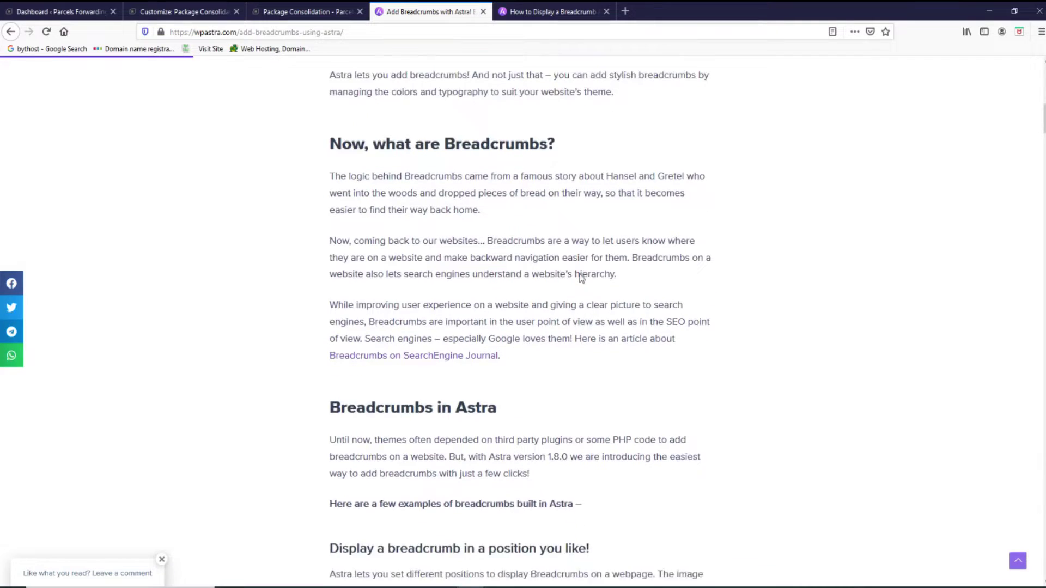
{"action": "scroll", "coordinate": [581, 275], "scroll_direction": "down", "scroll_amount": 4}
{"action": "scroll", "coordinate": [580, 274], "scroll_direction": "down", "scroll_amount": 5}
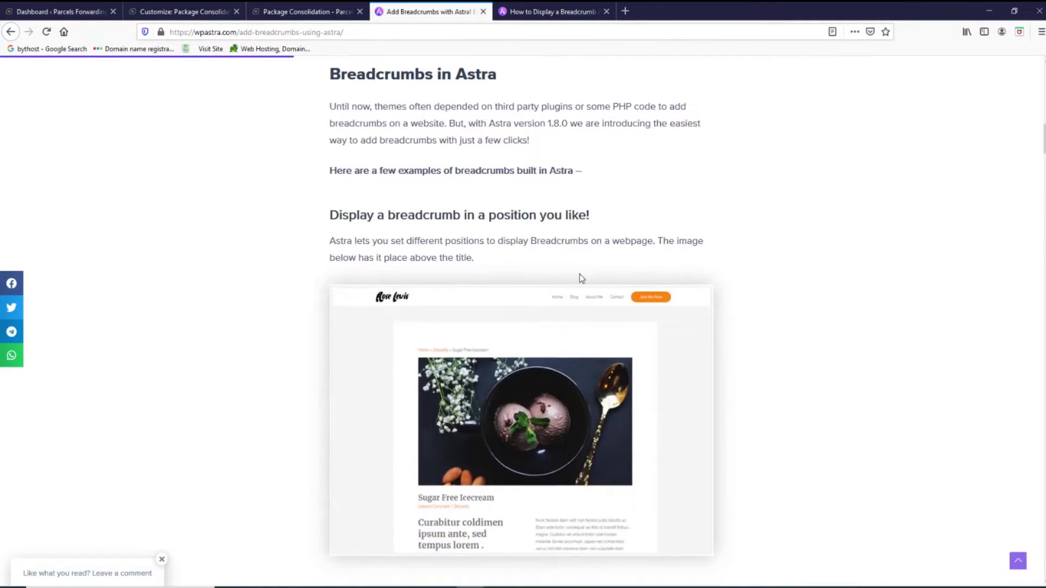
{"action": "scroll", "coordinate": [581, 278], "scroll_direction": "down", "scroll_amount": 1}
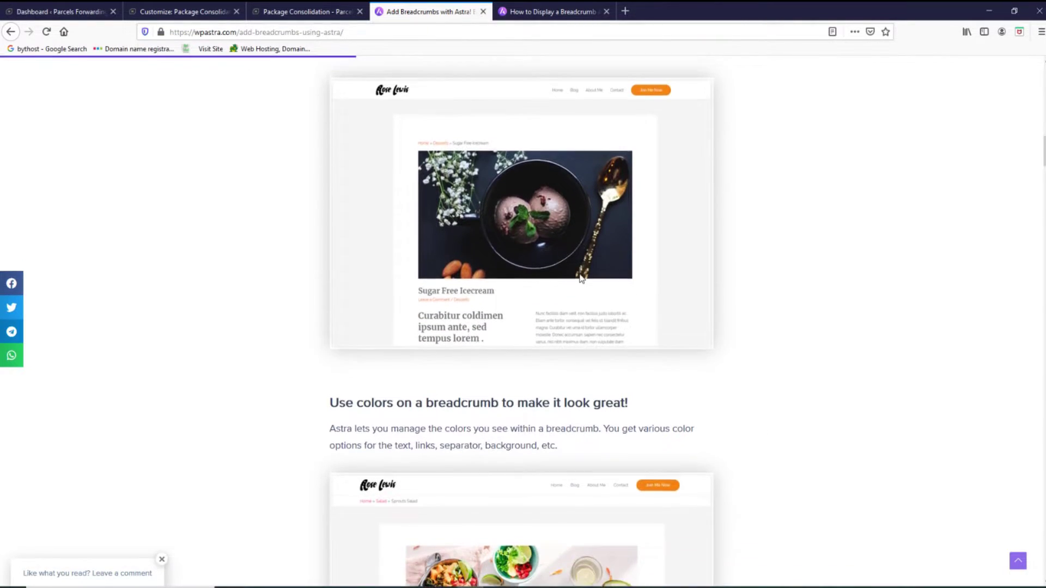
{"action": "scroll", "coordinate": [582, 278], "scroll_direction": "down", "scroll_amount": 1}
{"action": "scroll", "coordinate": [582, 279], "scroll_direction": "down", "scroll_amount": 3}
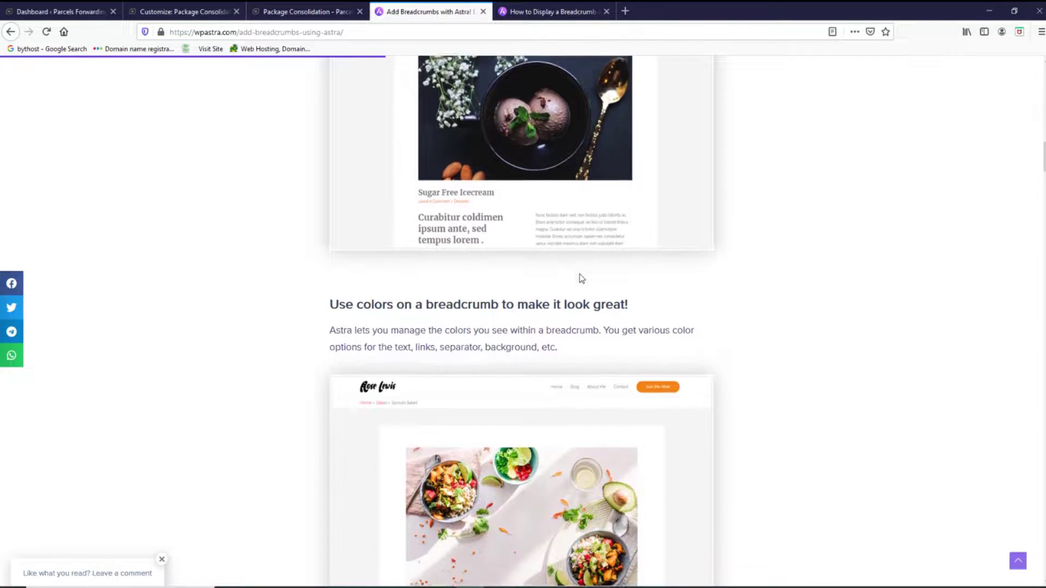
{"action": "scroll", "coordinate": [582, 278], "scroll_direction": "down", "scroll_amount": 2}
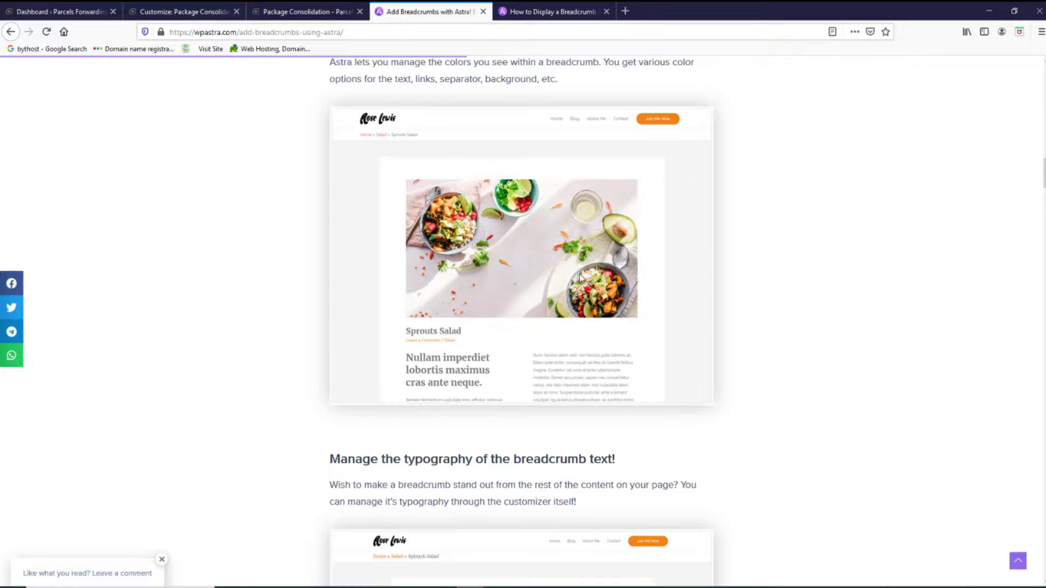
{"action": "scroll", "coordinate": [580, 277], "scroll_direction": "down", "scroll_amount": 5}
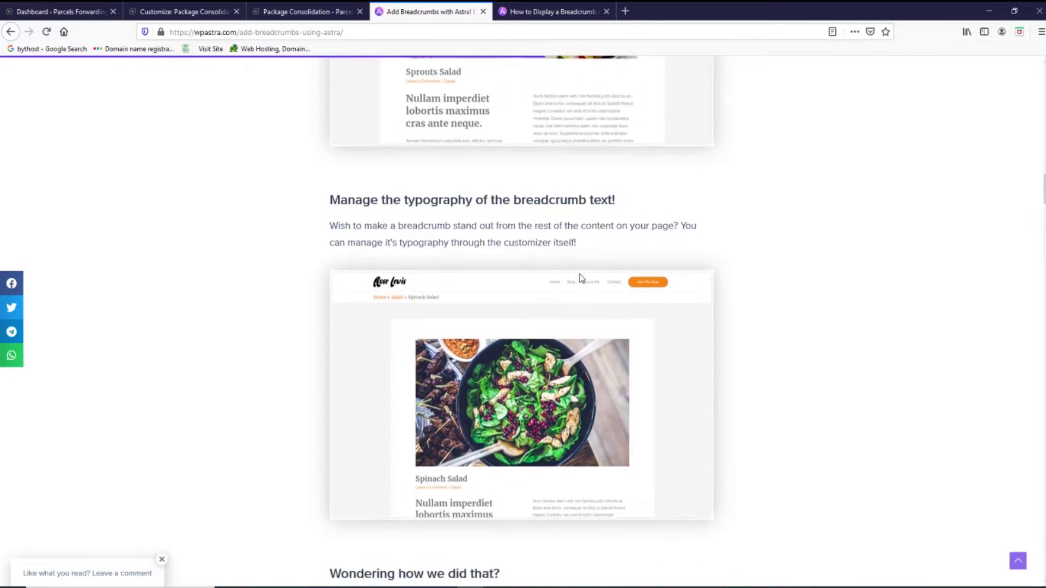
{"action": "scroll", "coordinate": [581, 278], "scroll_direction": "down", "scroll_amount": 2}
{"action": "scroll", "coordinate": [581, 278], "scroll_direction": "down", "scroll_amount": 2}
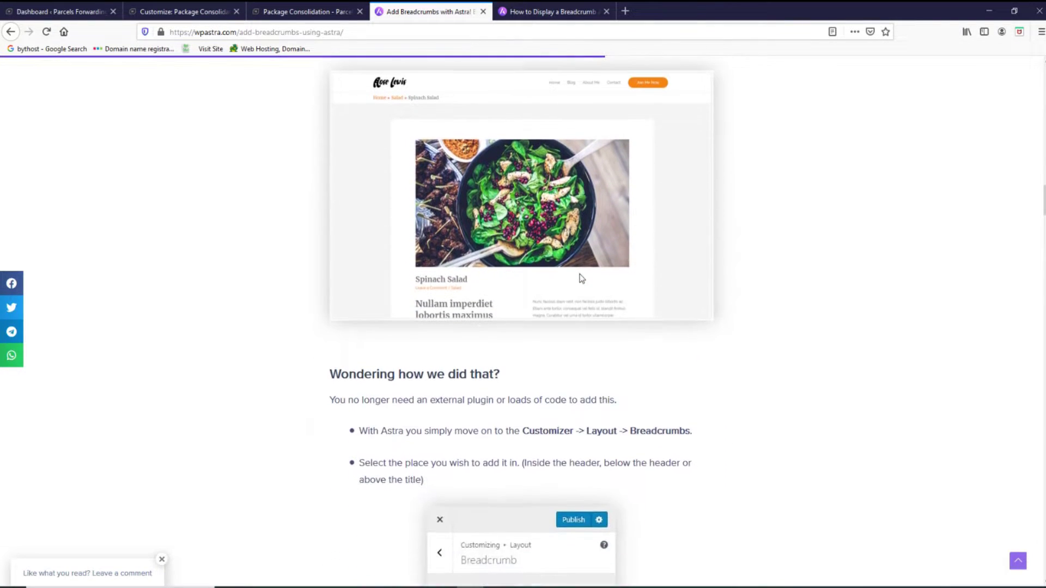
{"action": "scroll", "coordinate": [581, 278], "scroll_direction": "down", "scroll_amount": 3}
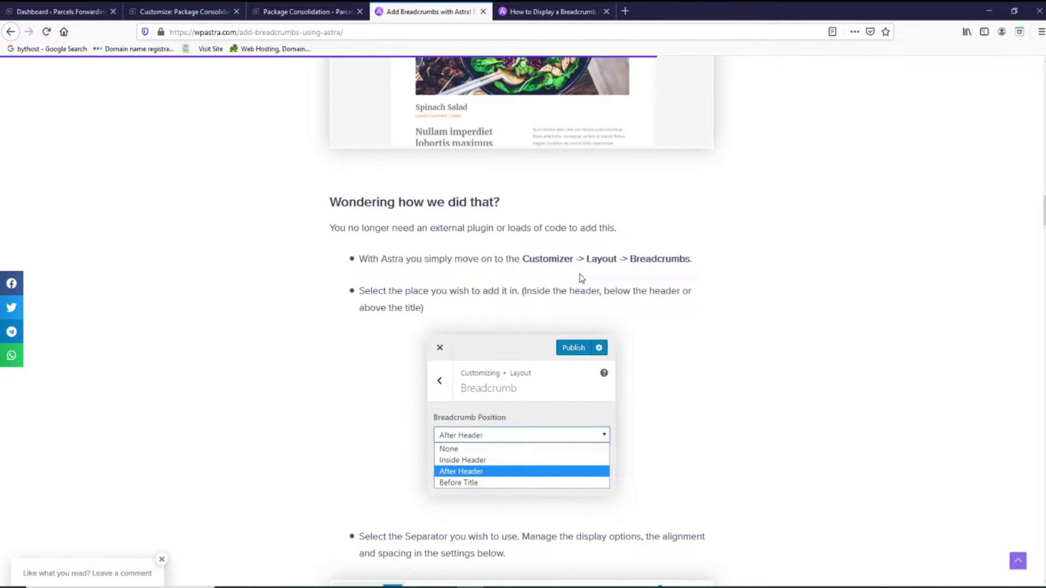
{"action": "scroll", "coordinate": [582, 278], "scroll_direction": "down", "scroll_amount": 6}
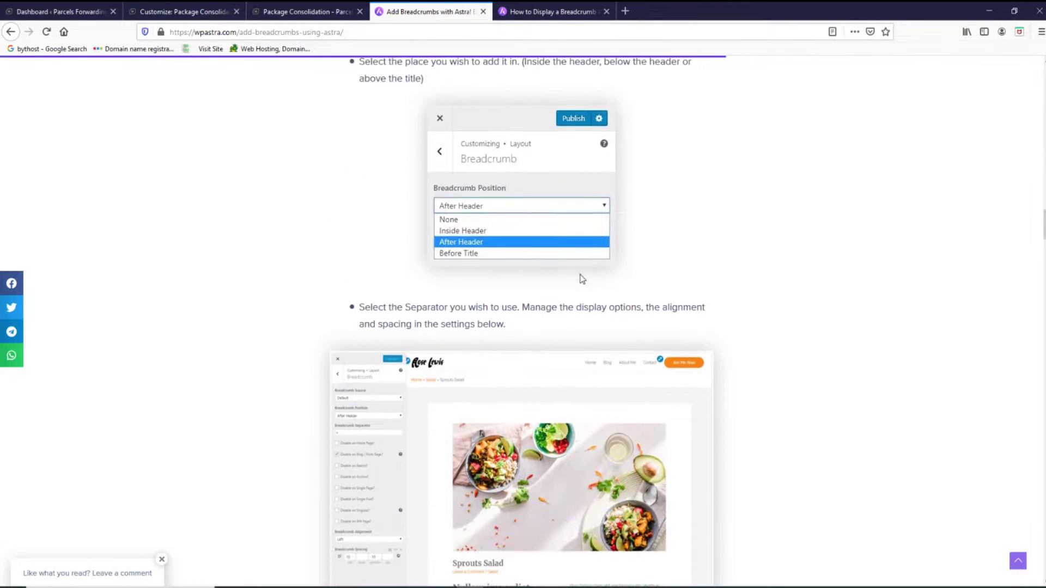
{"action": "scroll", "coordinate": [582, 279], "scroll_direction": "down", "scroll_amount": 6}
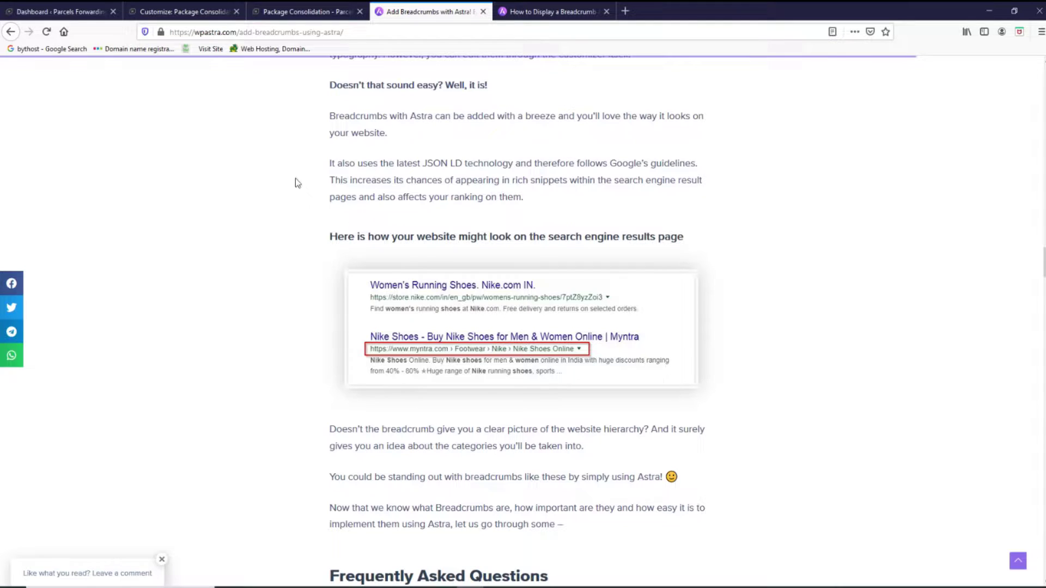
Open the post's breadcrumb settings and try Position None, Inside Header, After Header, then Before Title.
{"action": "left_click", "coordinate": [286, 7]}
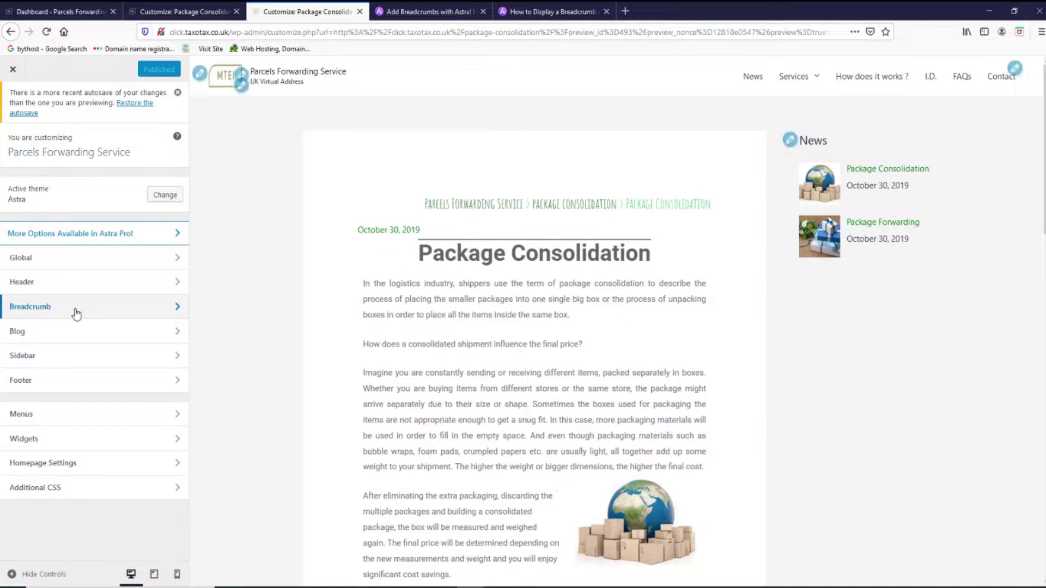
{"action": "left_click", "coordinate": [73, 308]}
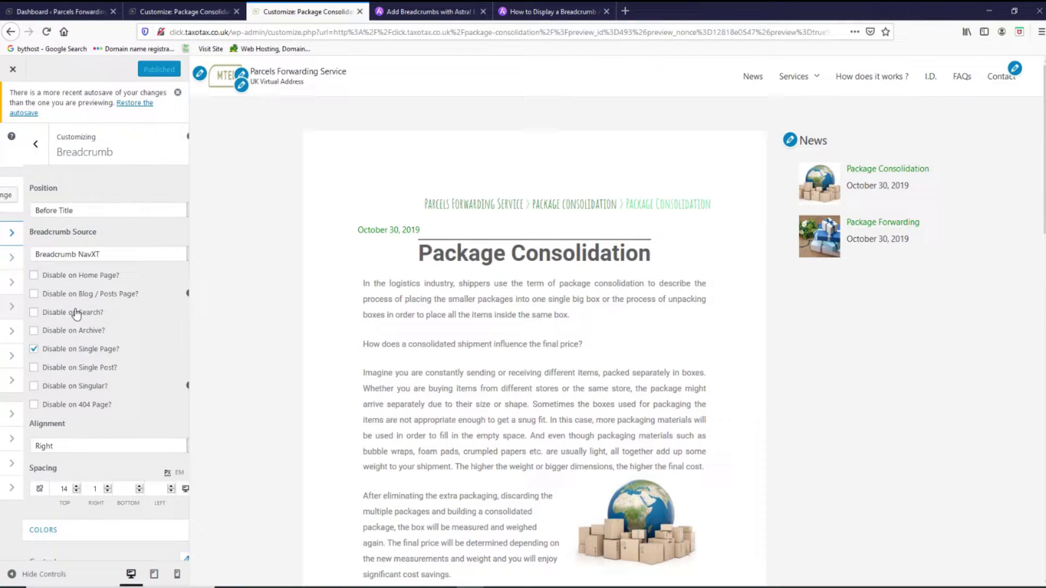
{"action": "left_click", "coordinate": [50, 211]}
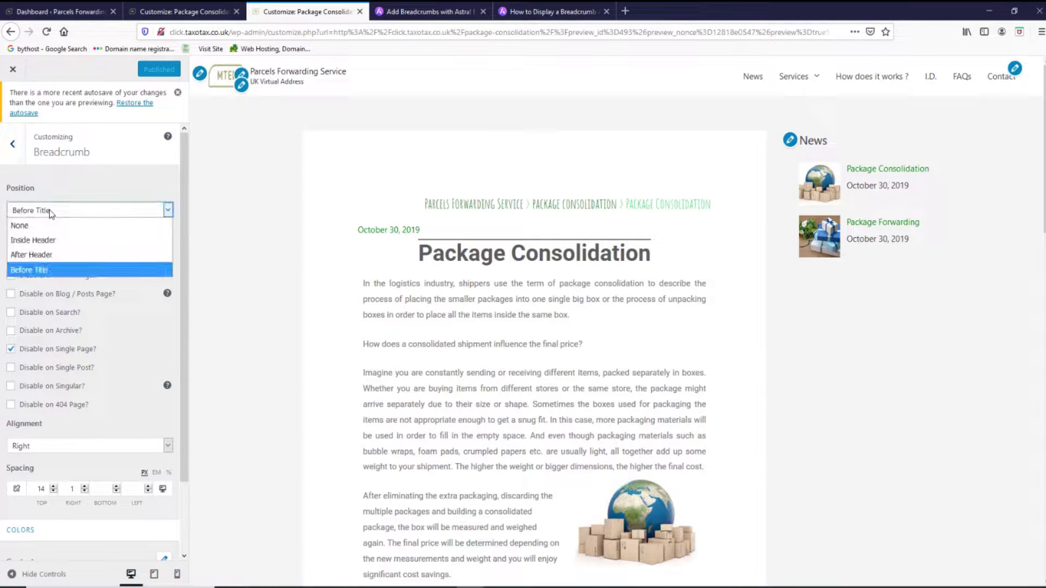
{"action": "left_click", "coordinate": [53, 226]}
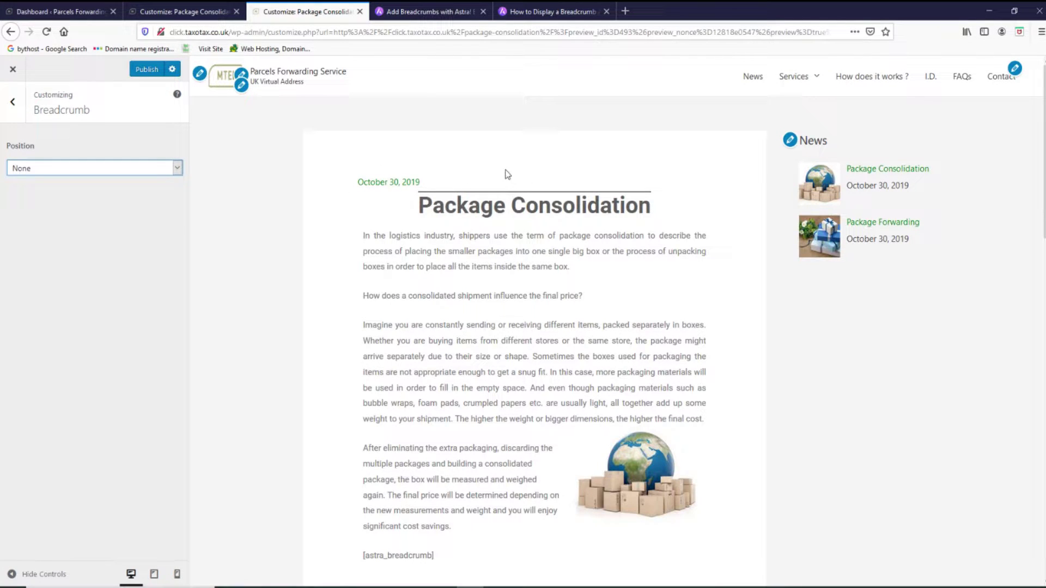
{"action": "left_click", "coordinate": [68, 173]}
{"action": "left_click", "coordinate": [58, 199]}
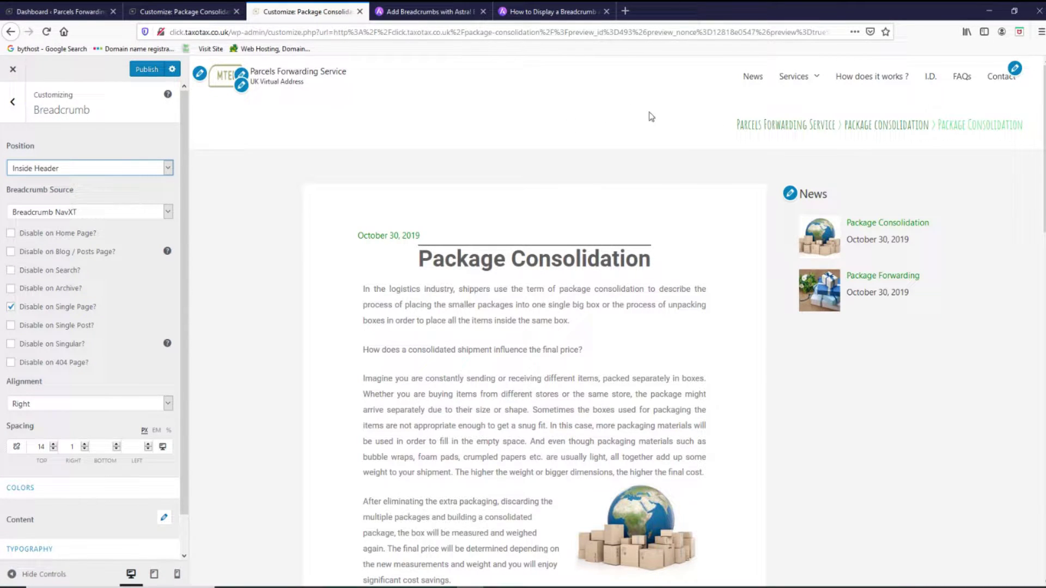
{"action": "left_click", "coordinate": [73, 172]}
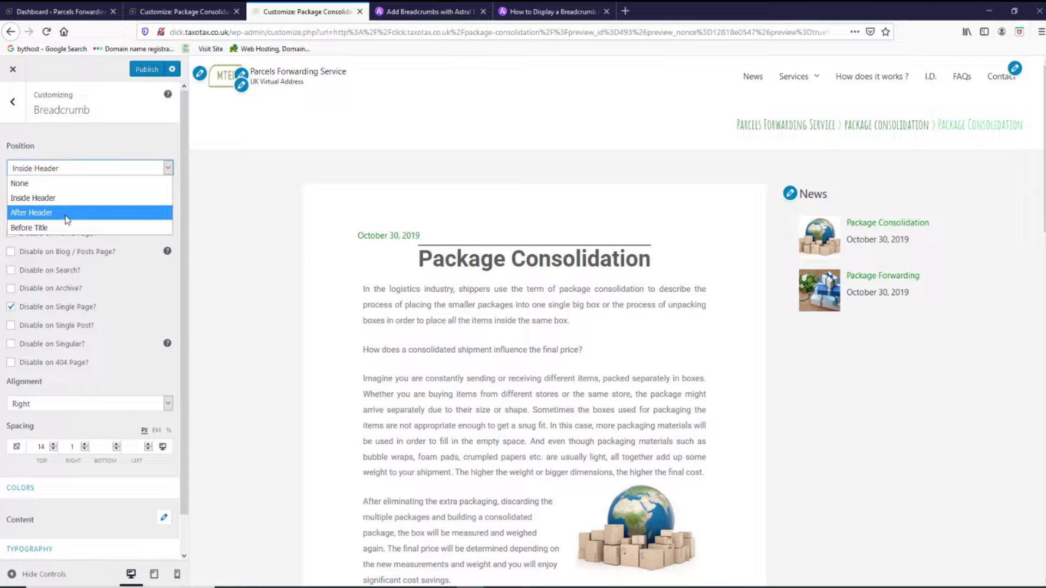
{"action": "left_click", "coordinate": [67, 212]}
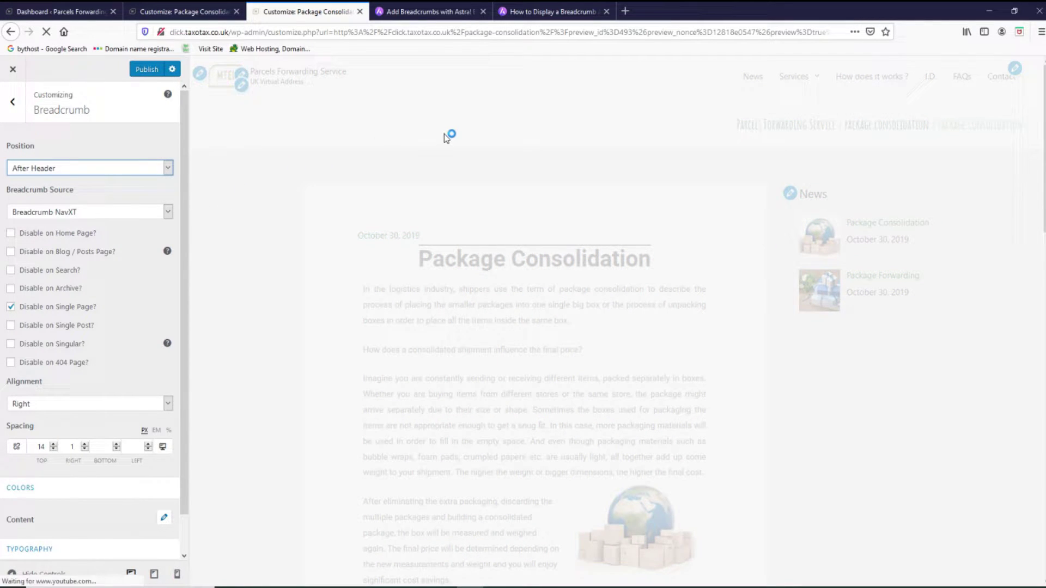
{"action": "left_click", "coordinate": [85, 171]}
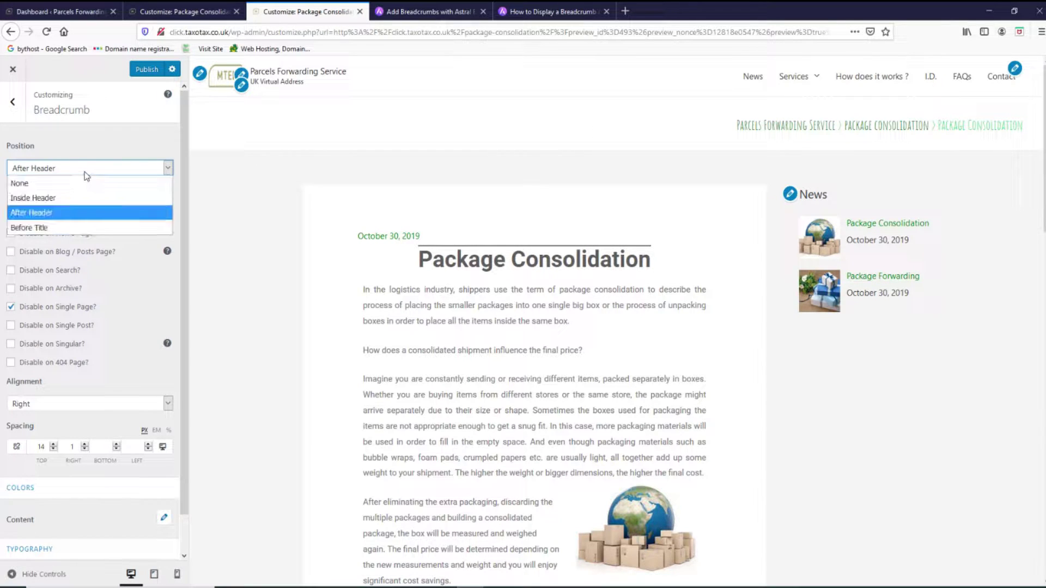
{"action": "left_click", "coordinate": [84, 225]}
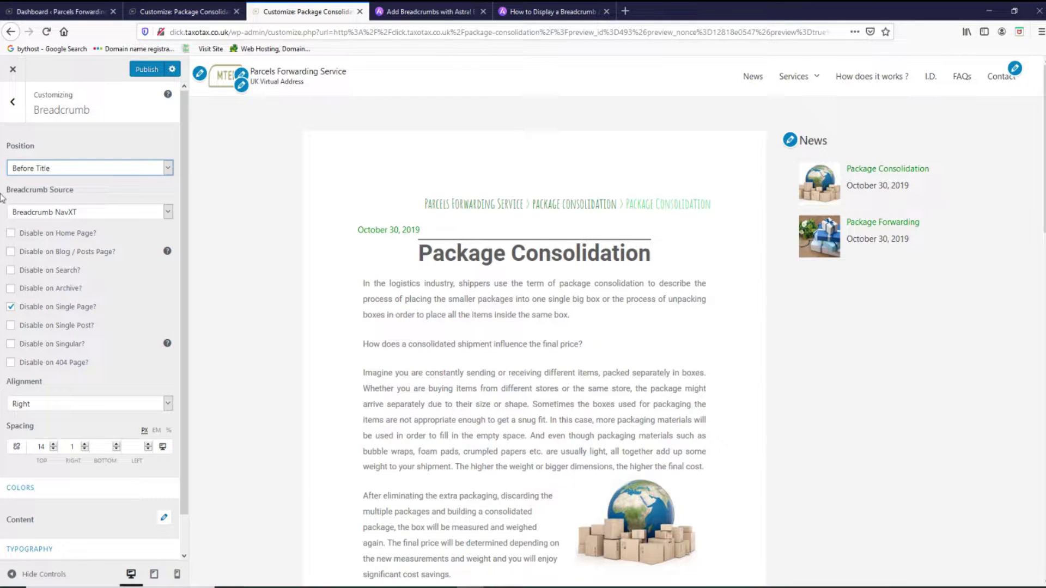
Change Breadcrumb Source from Breadcrumb NavXT to Default, then inspect the Separator field.
{"action": "left_click", "coordinate": [101, 217]}
{"action": "left_click", "coordinate": [91, 234]}
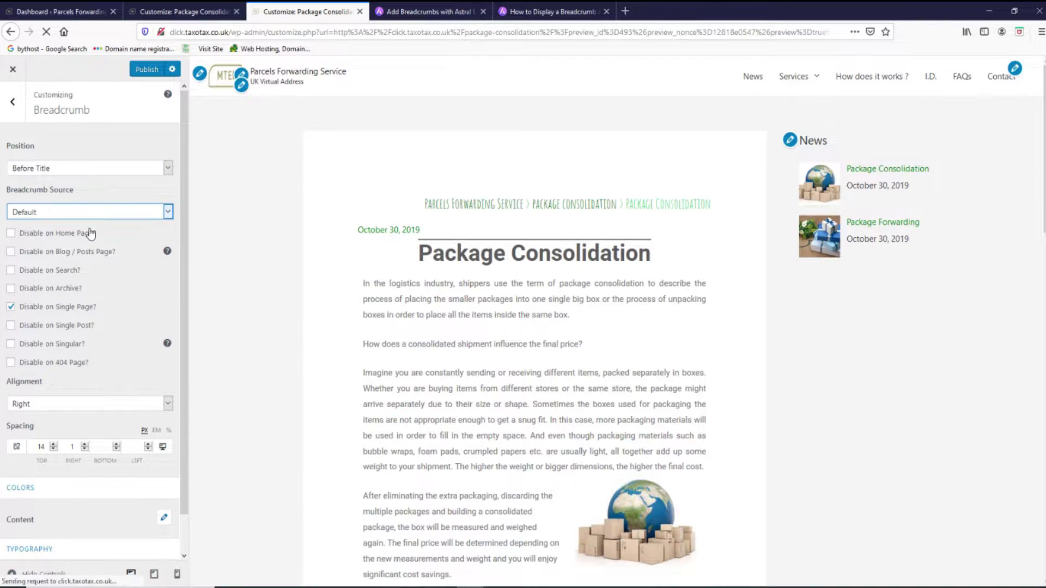
{"action": "left_click", "coordinate": [129, 213]}
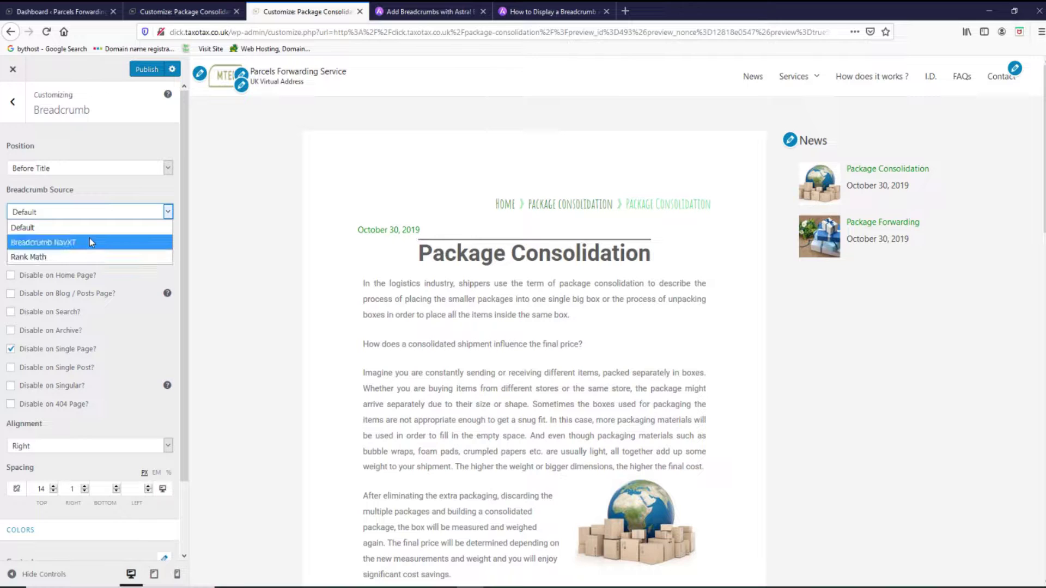
{"action": "left_click", "coordinate": [100, 229]}
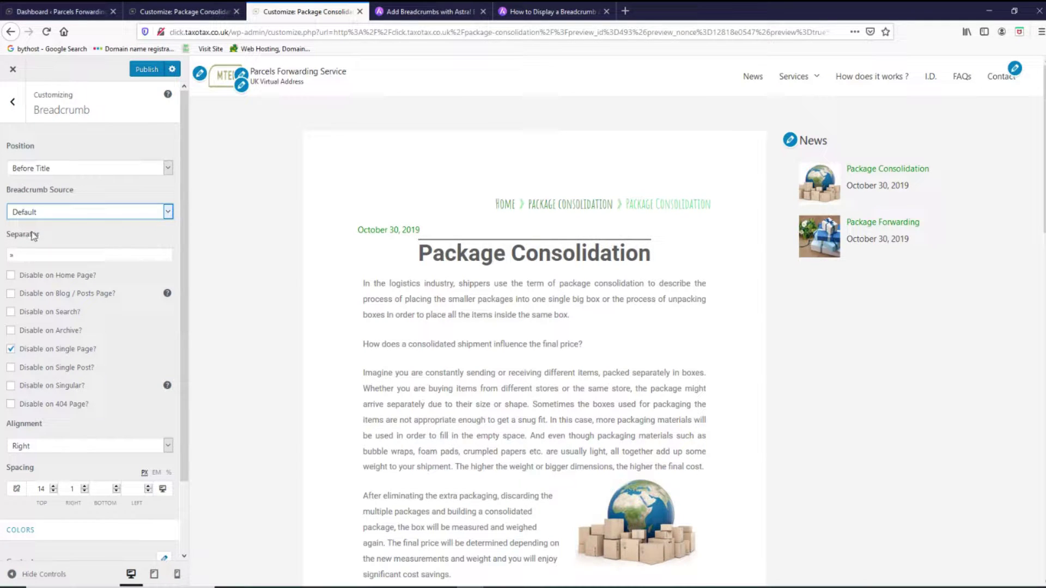
{"action": "left_click", "coordinate": [24, 255]}
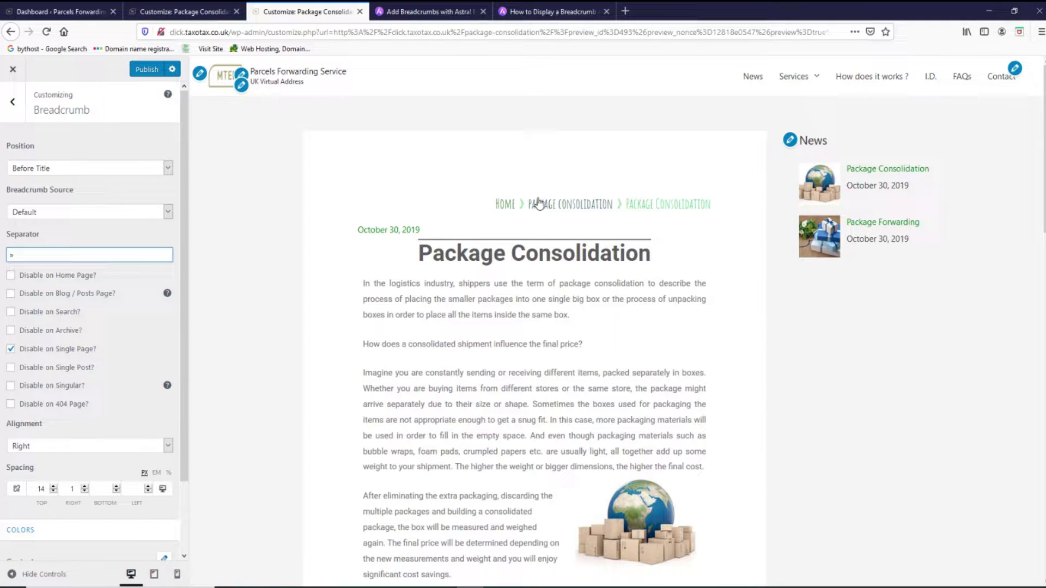
{"action": "scroll", "coordinate": [61, 267], "scroll_direction": "down", "scroll_amount": 3}
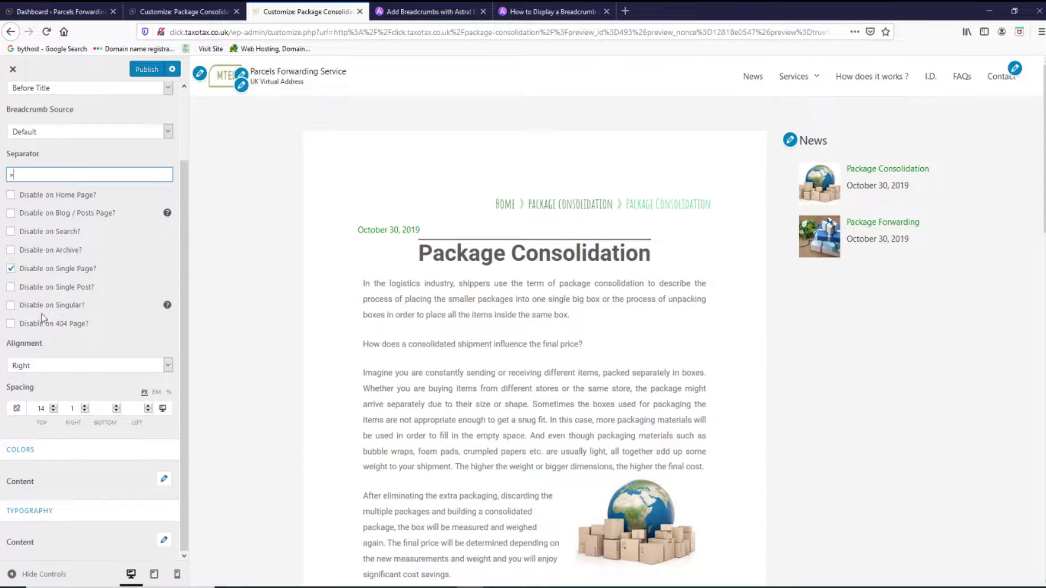
Try Left, Center and Right breadcrumb alignment, settling on Center.
{"action": "left_click", "coordinate": [45, 367]}
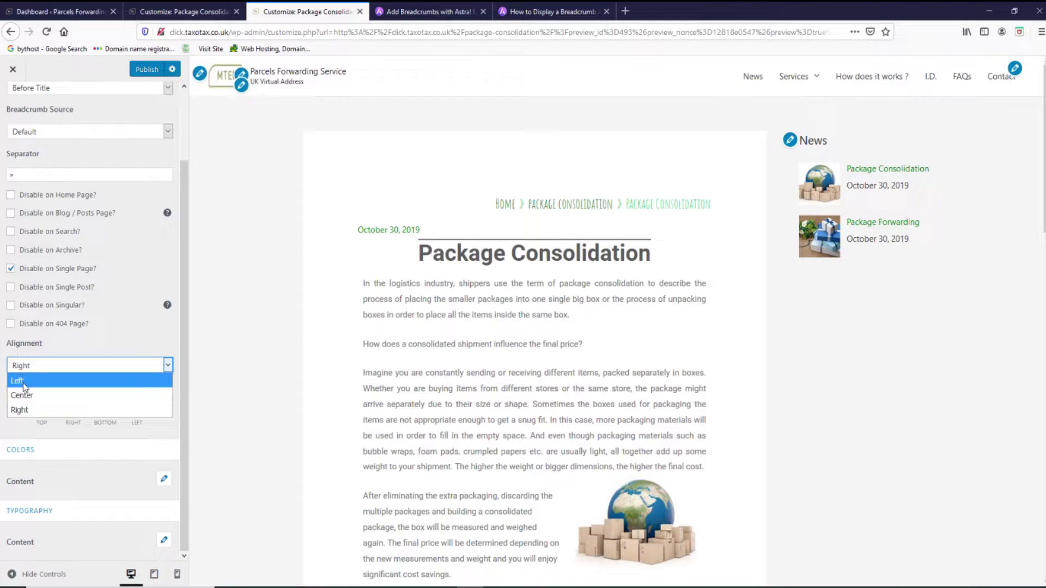
{"action": "left_click", "coordinate": [22, 384]}
{"action": "left_click", "coordinate": [34, 370]}
{"action": "key", "text": "Down"}
{"action": "key", "text": "Return"}
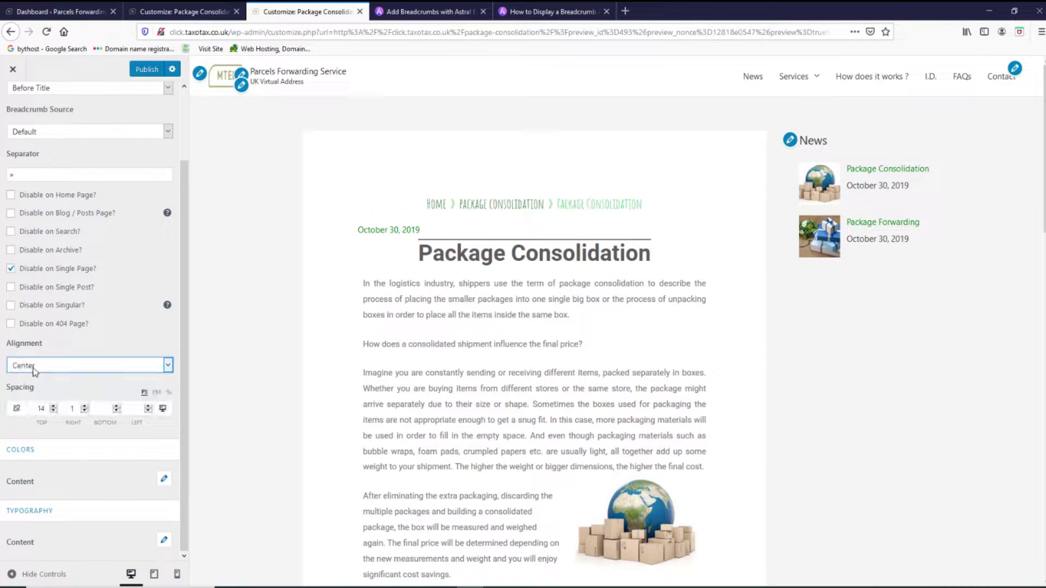
{"action": "left_click", "coordinate": [34, 372]}
{"action": "left_click", "coordinate": [43, 409]}
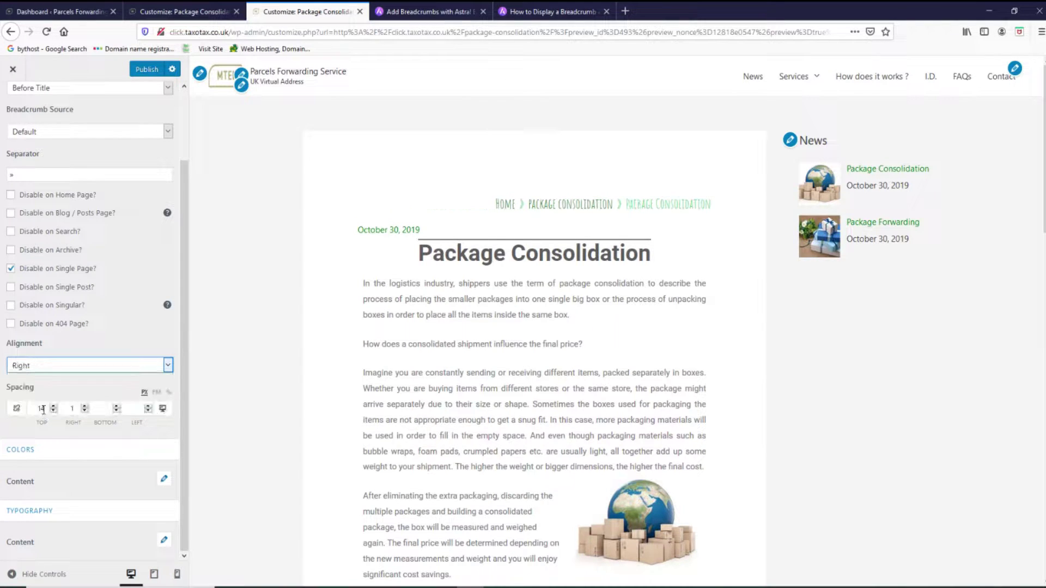
{"action": "left_click", "coordinate": [38, 366]}
{"action": "left_click", "coordinate": [45, 397]}
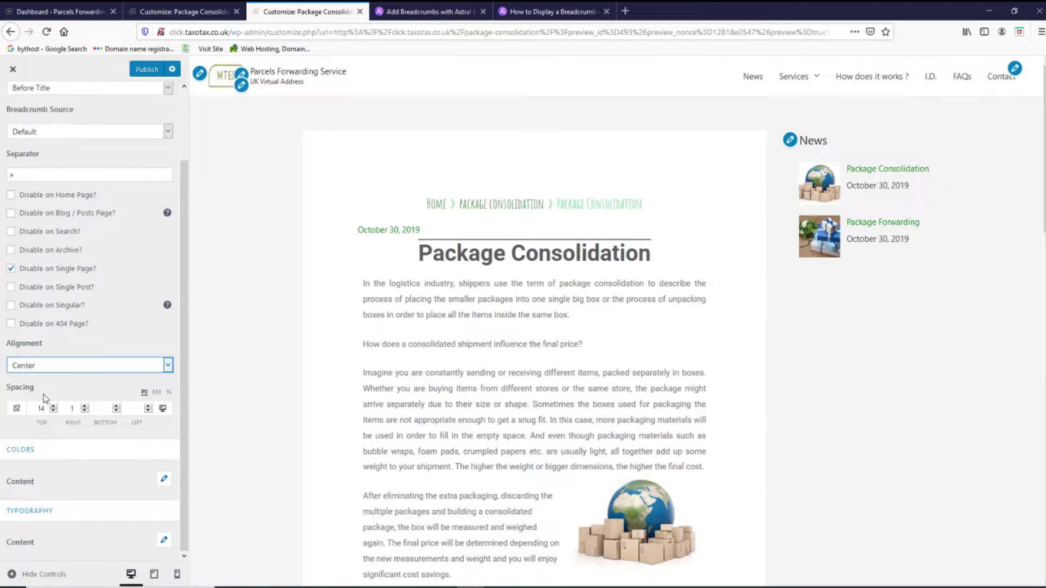
Set the breadcrumb's top and right spacing to 0.
{"action": "left_click", "coordinate": [53, 406]}
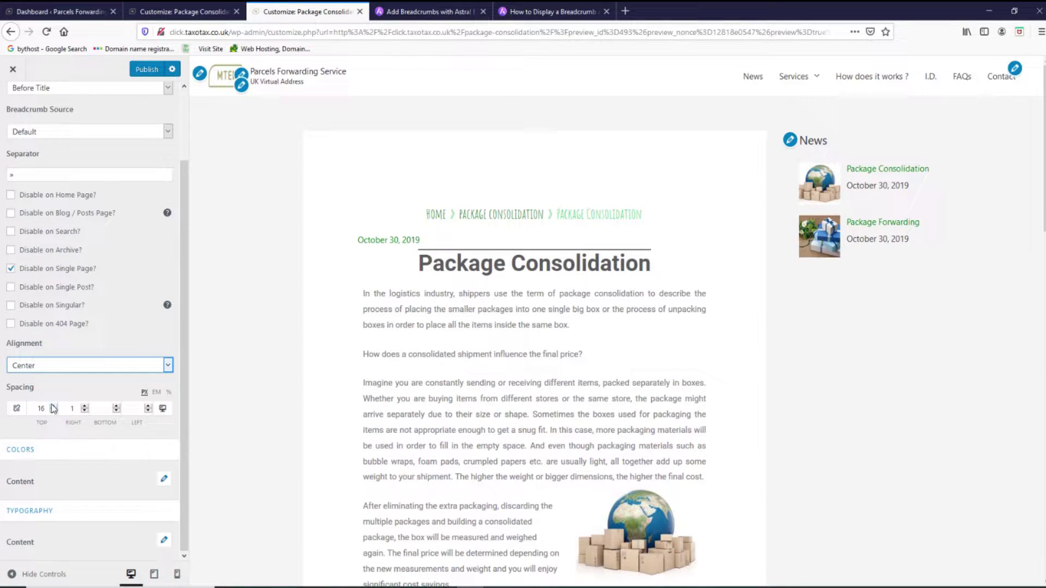
{"action": "left_click", "coordinate": [53, 406]}
{"action": "left_click", "coordinate": [53, 406]}
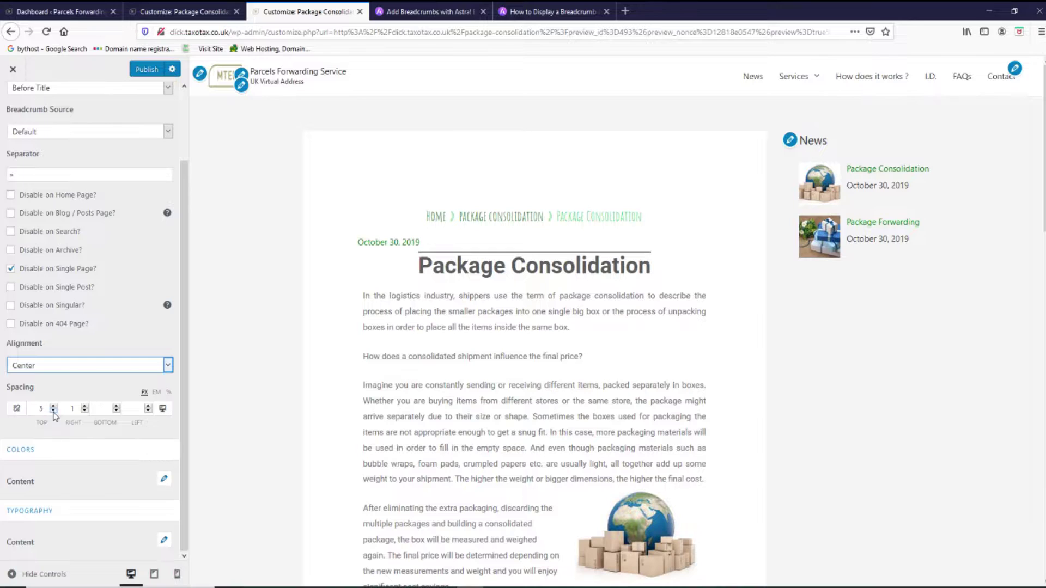
{"action": "left_click", "coordinate": [52, 411]}
{"action": "left_click", "coordinate": [53, 411]}
{"action": "left_click", "coordinate": [53, 411]}
{"action": "left_click", "coordinate": [53, 411]}
{"action": "left_click", "coordinate": [53, 411]}
{"action": "left_click", "coordinate": [53, 411]}
{"action": "left_click", "coordinate": [53, 411]}
{"action": "left_click", "coordinate": [53, 410]}
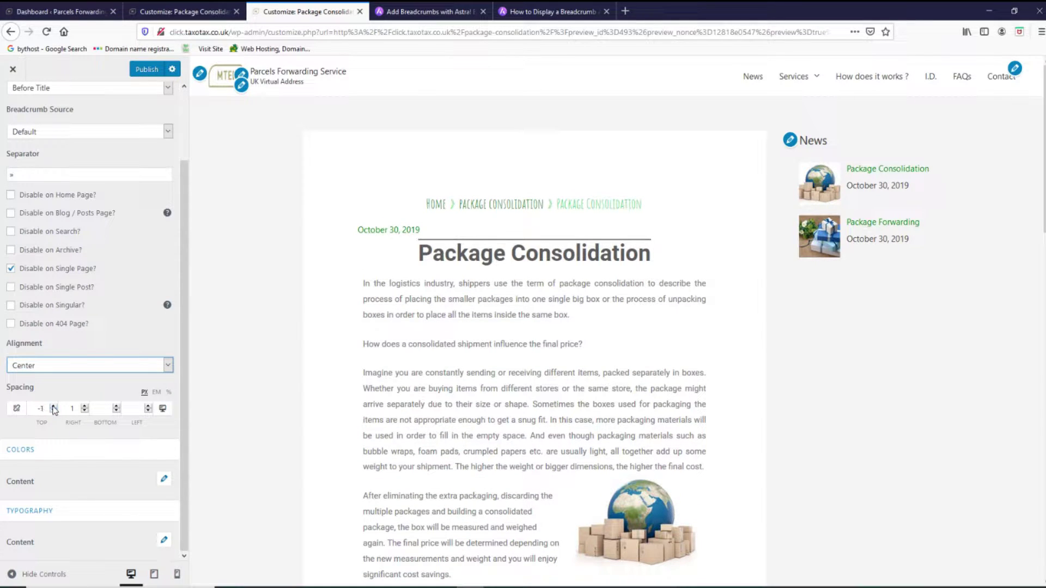
{"action": "left_click", "coordinate": [53, 406]}
{"action": "left_click", "coordinate": [85, 411]}
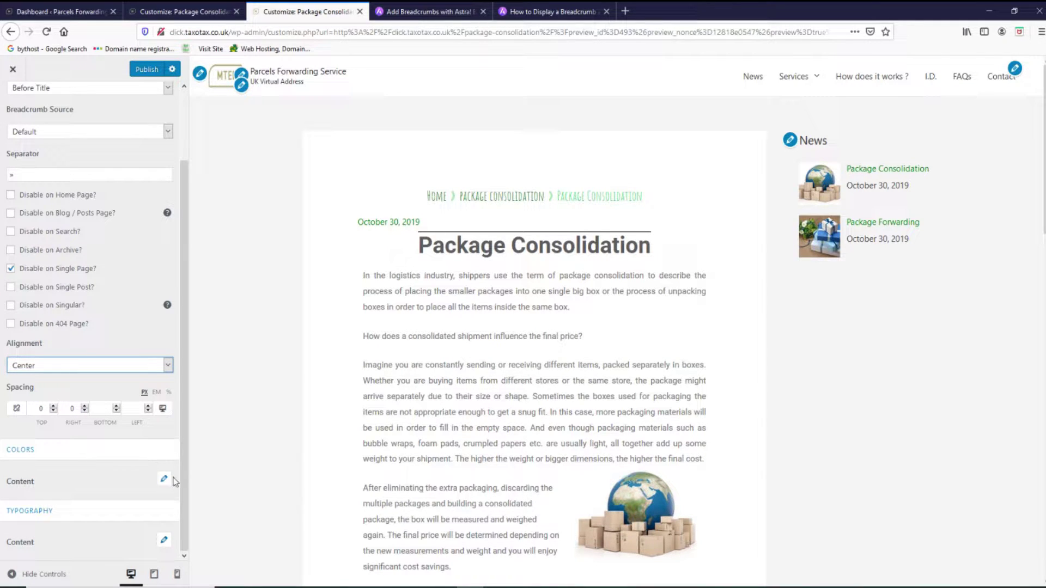
Set the breadcrumb Normal text colour to pink #e81b7b.
{"action": "left_click", "coordinate": [166, 481]}
{"action": "left_click", "coordinate": [165, 482]}
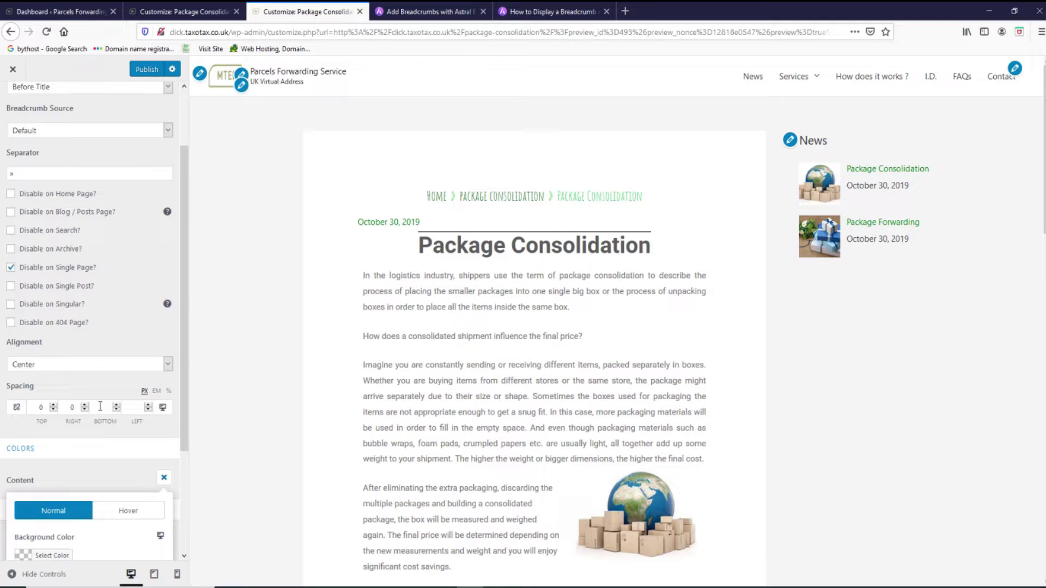
{"action": "scroll", "coordinate": [105, 374], "scroll_direction": "down", "scroll_amount": 3}
{"action": "left_click", "coordinate": [31, 452]}
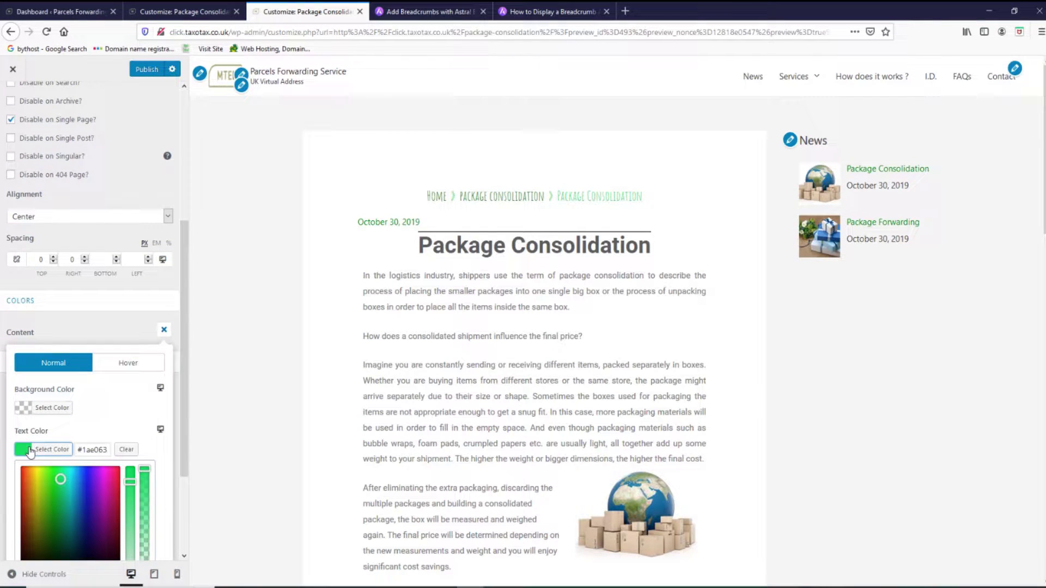
{"action": "left_click", "coordinate": [84, 480]}
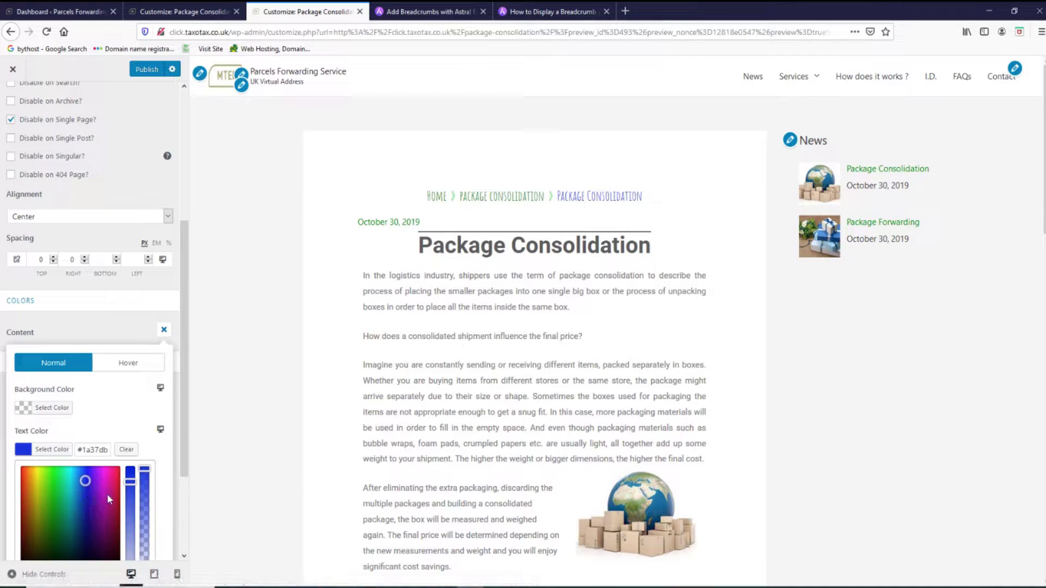
{"action": "left_click", "coordinate": [113, 477]}
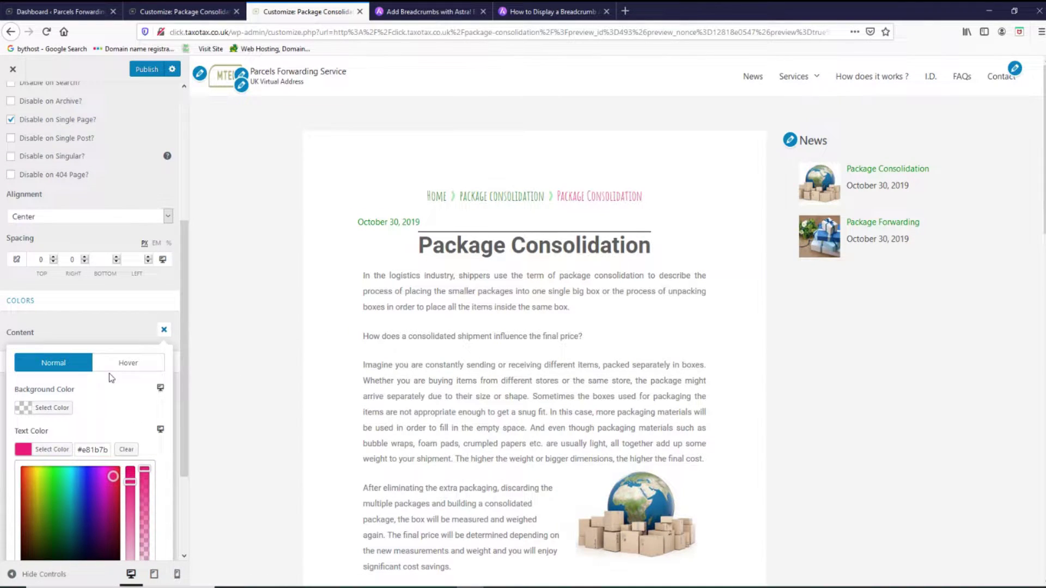
Set the Hover link colour to bright green #0be200 and close the colour popup.
{"action": "scroll", "coordinate": [112, 378], "scroll_direction": "down", "scroll_amount": 4}
{"action": "left_click", "coordinate": [131, 244]}
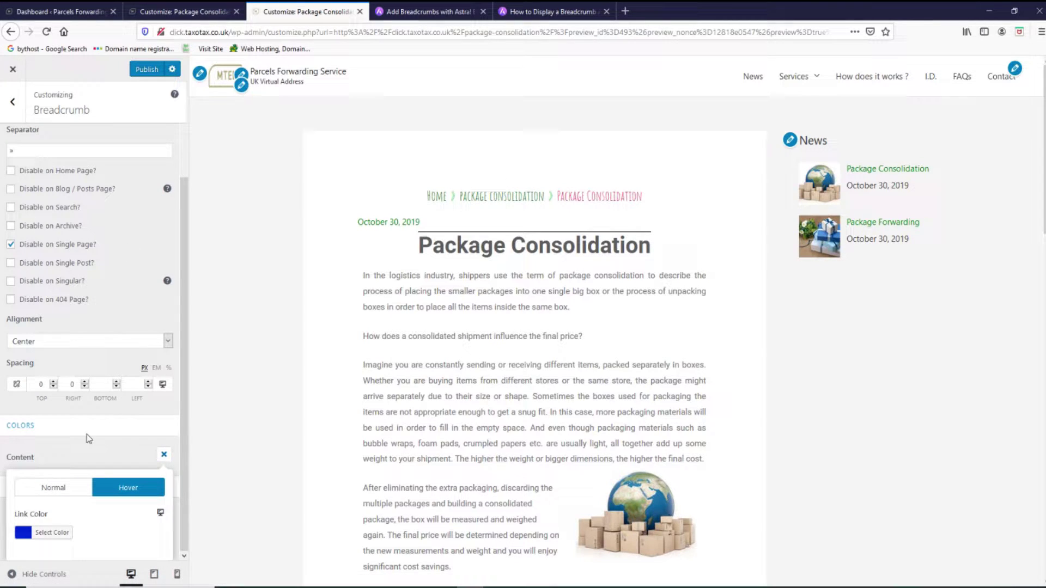
{"action": "left_click", "coordinate": [27, 540]}
{"action": "scroll", "coordinate": [47, 467], "scroll_direction": "down", "scroll_amount": 3}
{"action": "left_click", "coordinate": [27, 489]}
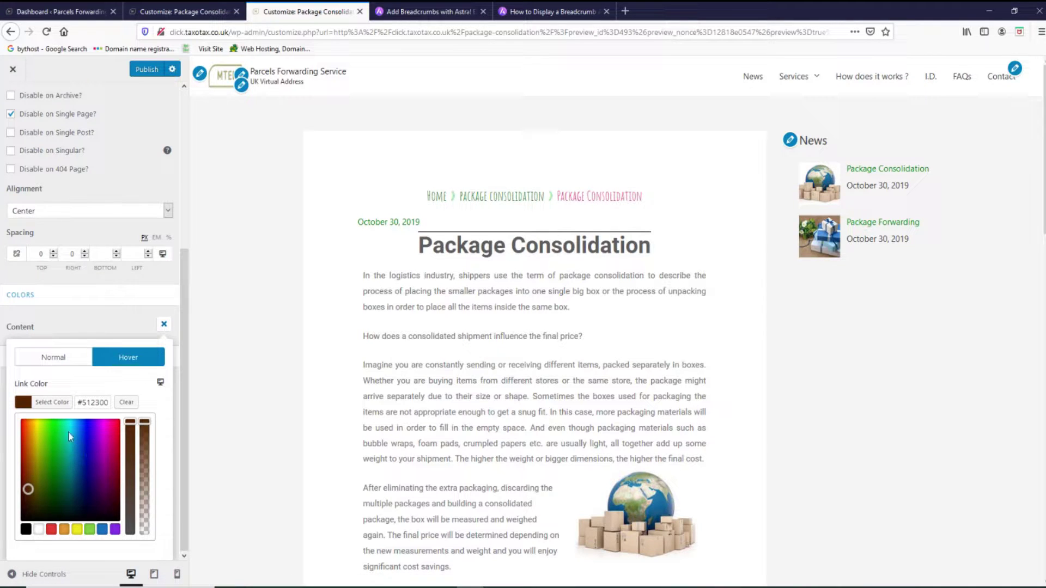
{"action": "left_click", "coordinate": [54, 431]}
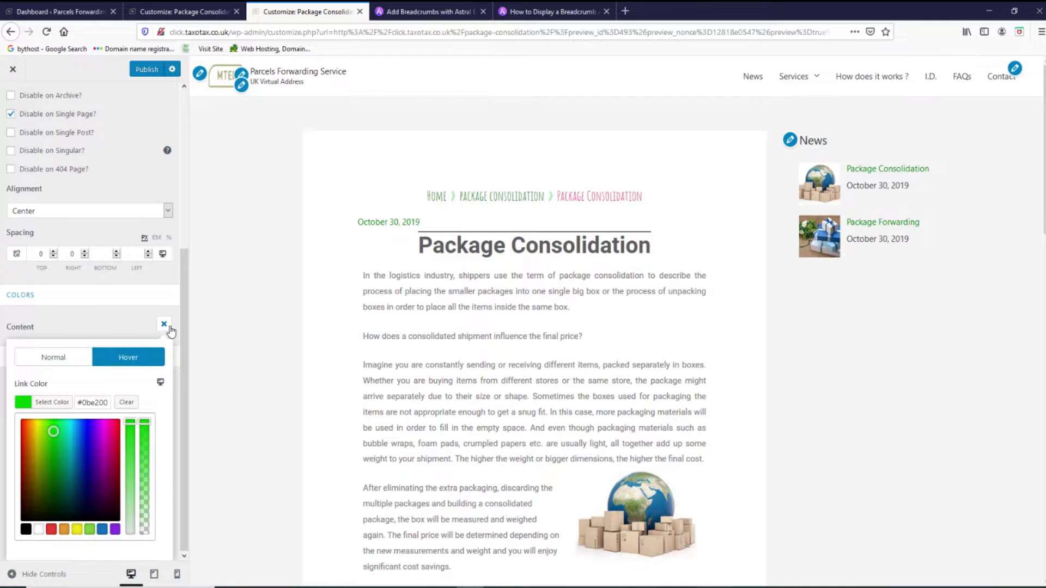
{"action": "left_click", "coordinate": [164, 324]}
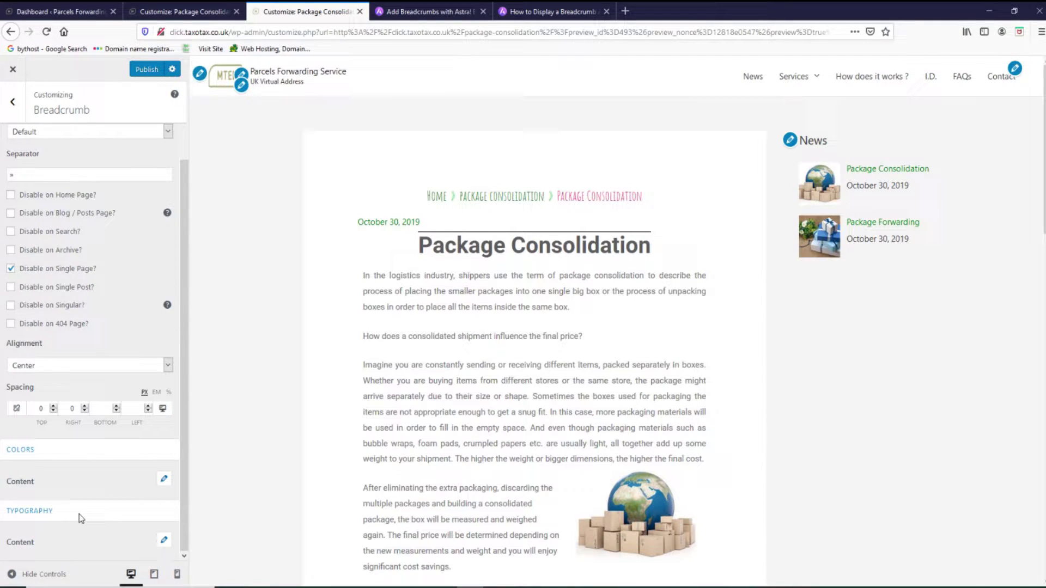
Set the breadcrumb font family to Amarante.
{"action": "left_click", "coordinate": [164, 541]}
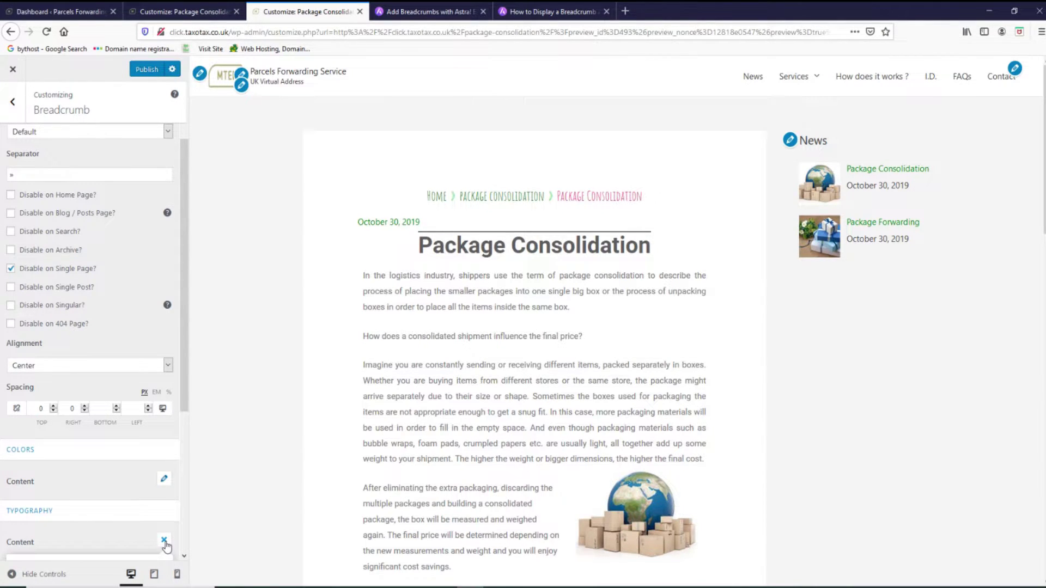
{"action": "scroll", "coordinate": [136, 491], "scroll_direction": "down", "scroll_amount": 4}
{"action": "left_click", "coordinate": [76, 363]}
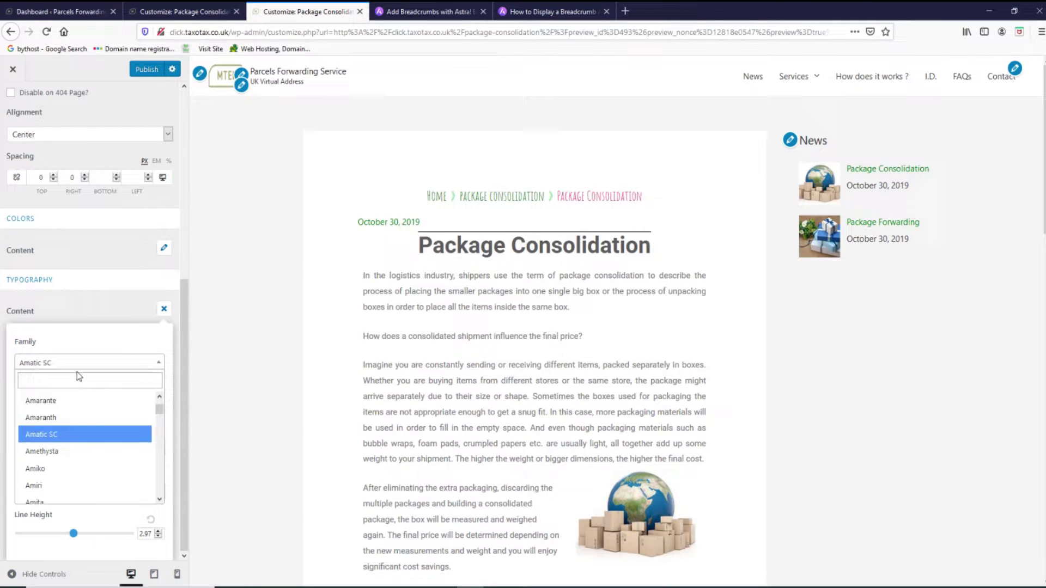
{"action": "left_click", "coordinate": [77, 401]}
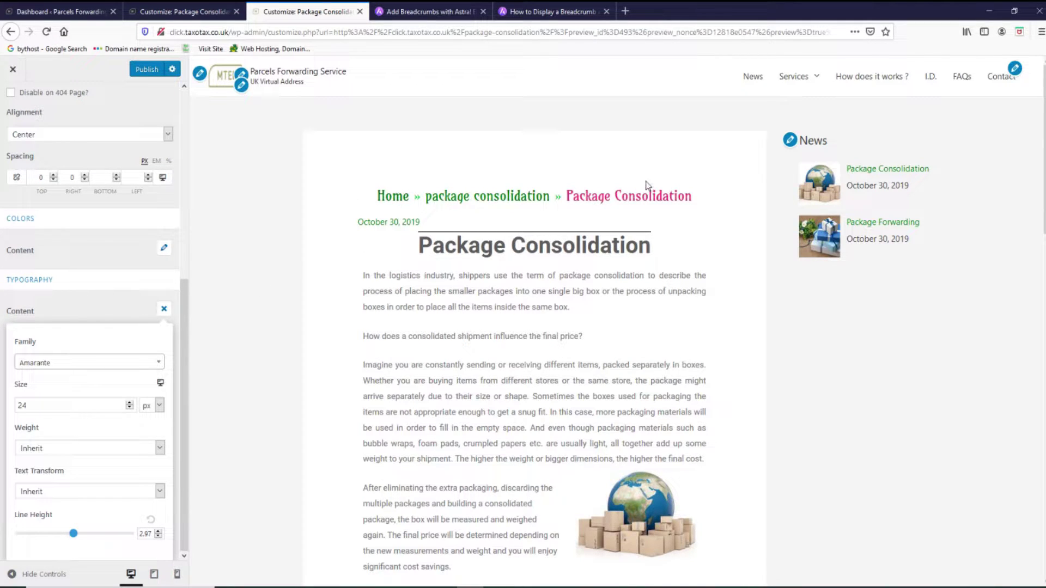
Reduce the breadcrumb text size to 18 px, leaving font weight at Inherit.
{"action": "left_click", "coordinate": [129, 409]}
{"action": "left_click", "coordinate": [129, 408]}
{"action": "left_click", "coordinate": [129, 408]}
{"action": "left_click", "coordinate": [129, 408]}
{"action": "left_click", "coordinate": [129, 408]}
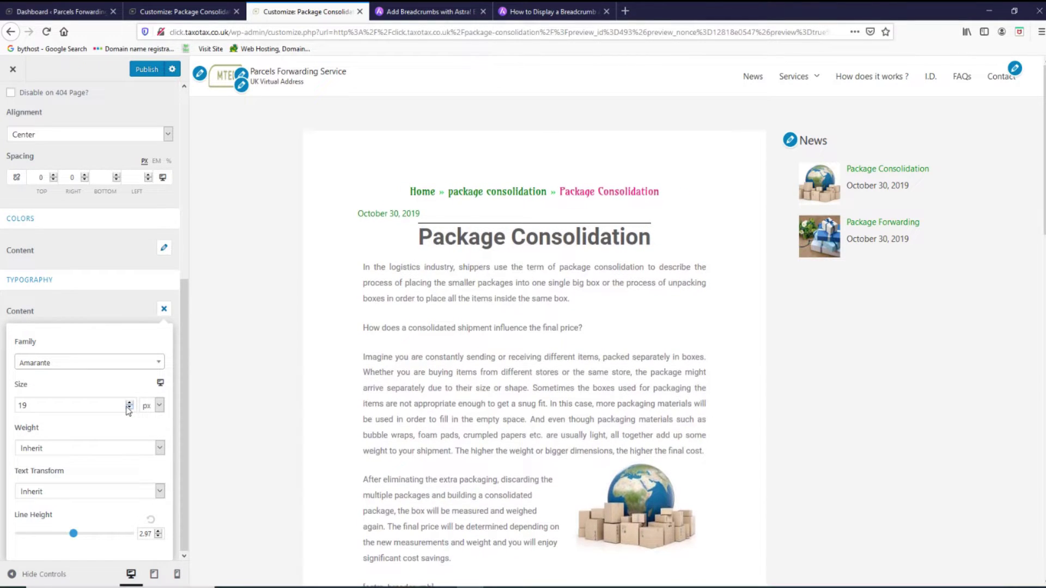
{"action": "left_click", "coordinate": [129, 408]}
{"action": "left_click", "coordinate": [105, 446]}
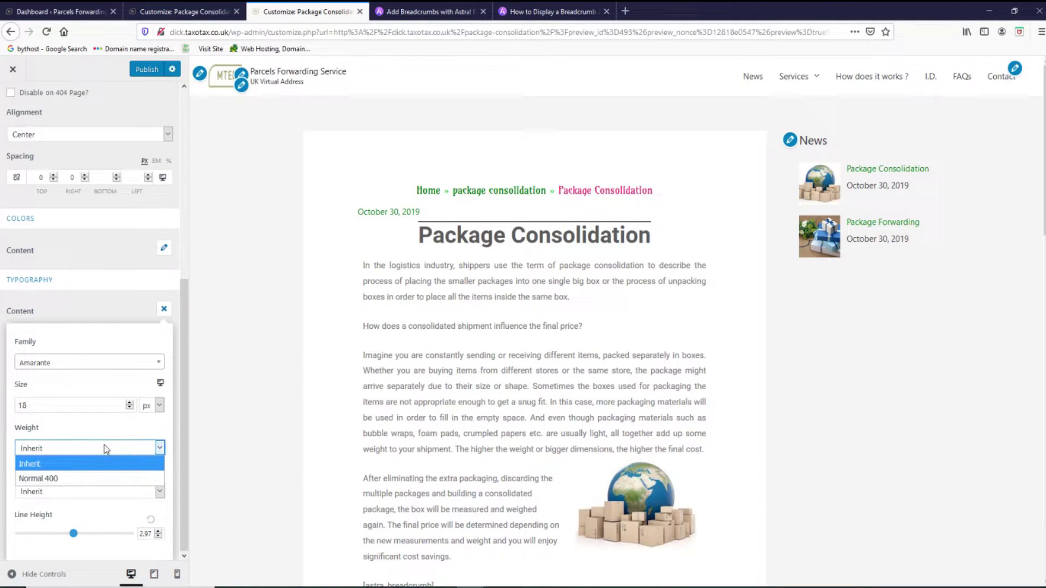
{"action": "left_click", "coordinate": [99, 478]}
{"action": "left_click", "coordinate": [94, 452]}
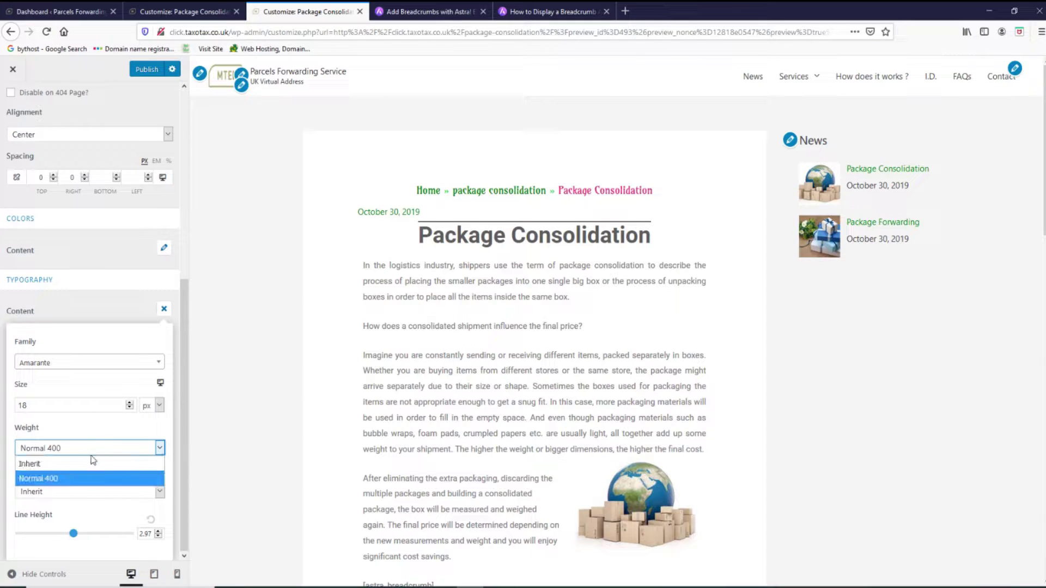
{"action": "left_click", "coordinate": [92, 465]}
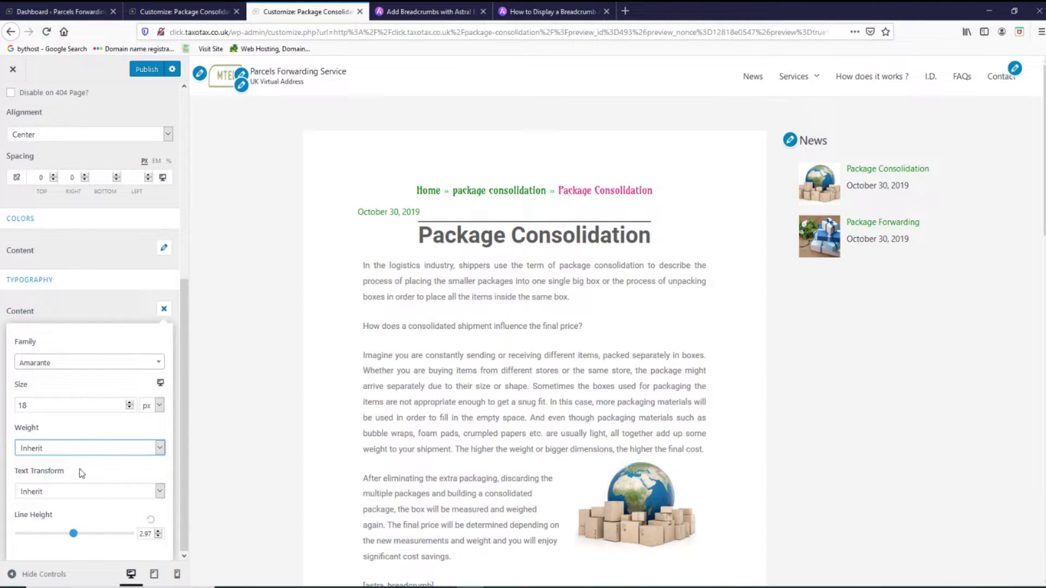
Make the breadcrumb text lowercase and tighten its line height to 2.28.
{"action": "left_click", "coordinate": [99, 490]}
{"action": "left_click", "coordinate": [99, 490]}
{"action": "left_click", "coordinate": [99, 490]}
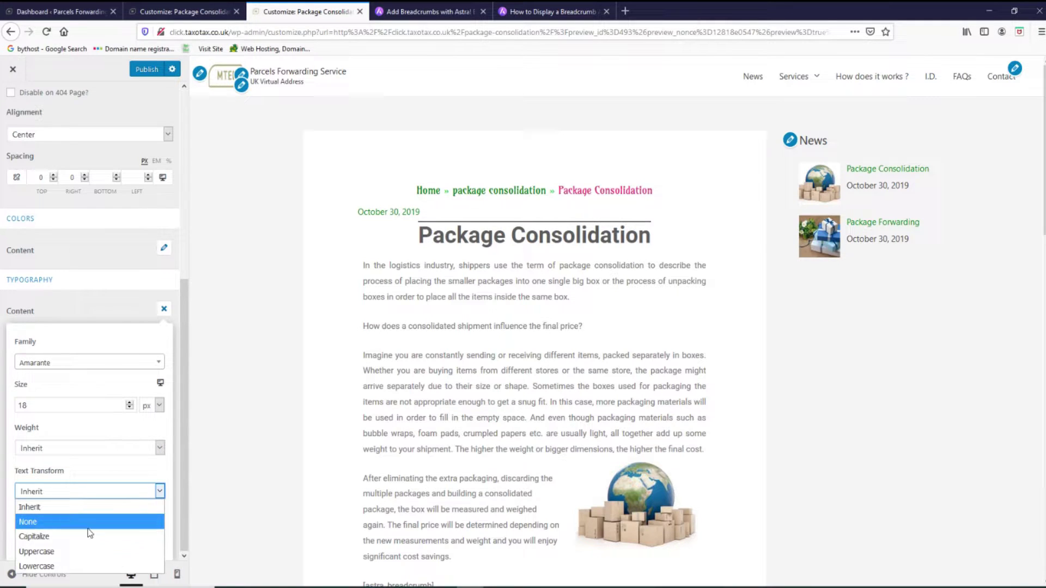
{"action": "left_click", "coordinate": [90, 531]}
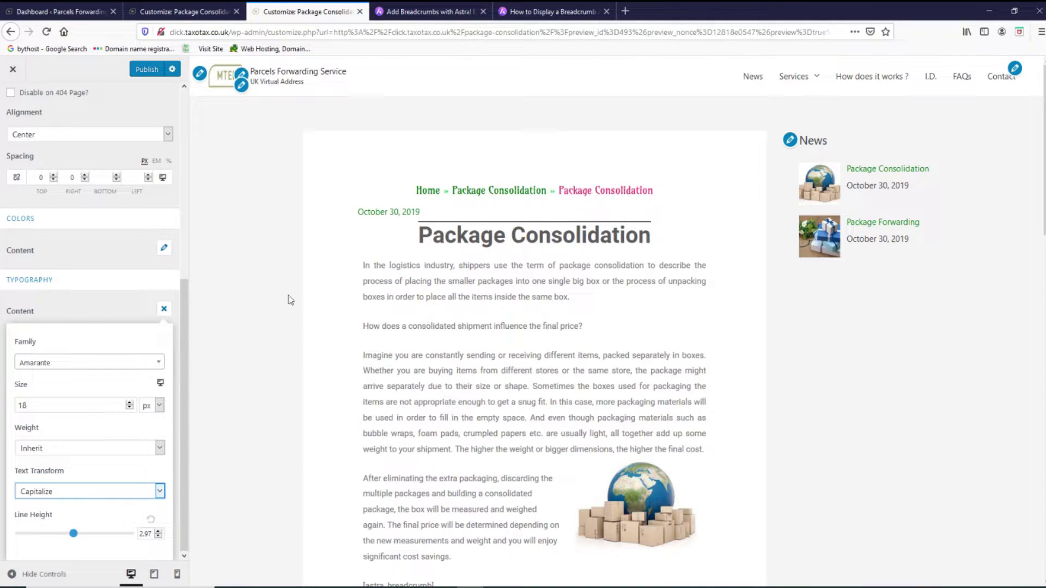
{"action": "left_click", "coordinate": [55, 492]}
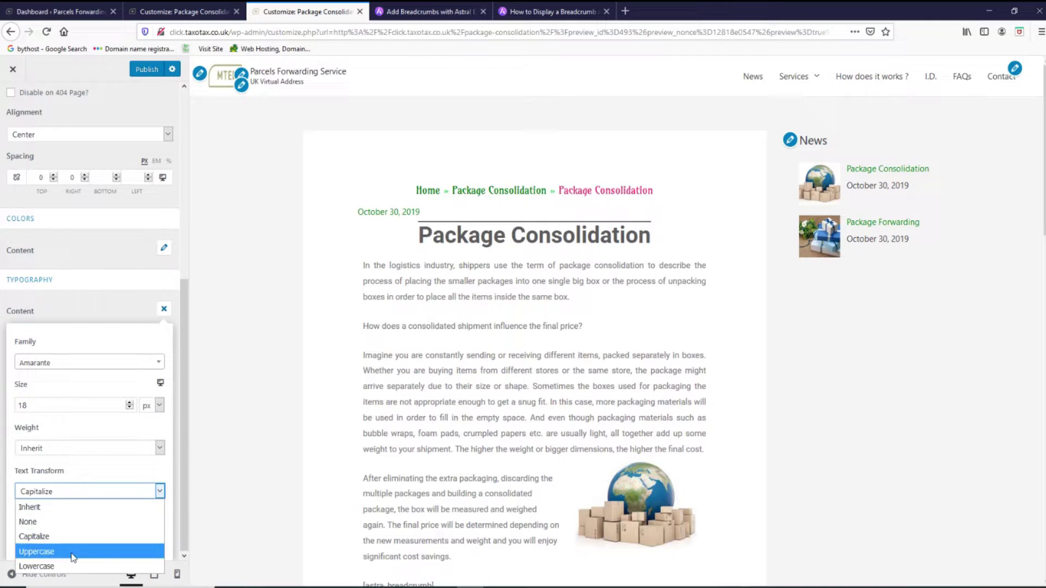
{"action": "left_click", "coordinate": [48, 551]}
{"action": "left_click", "coordinate": [54, 492]}
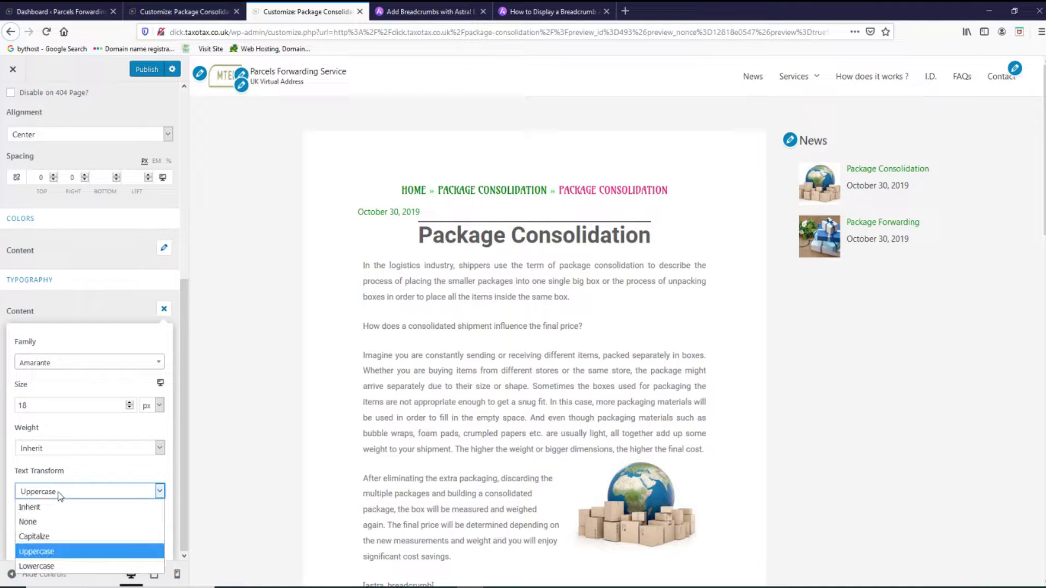
{"action": "left_click", "coordinate": [68, 569]}
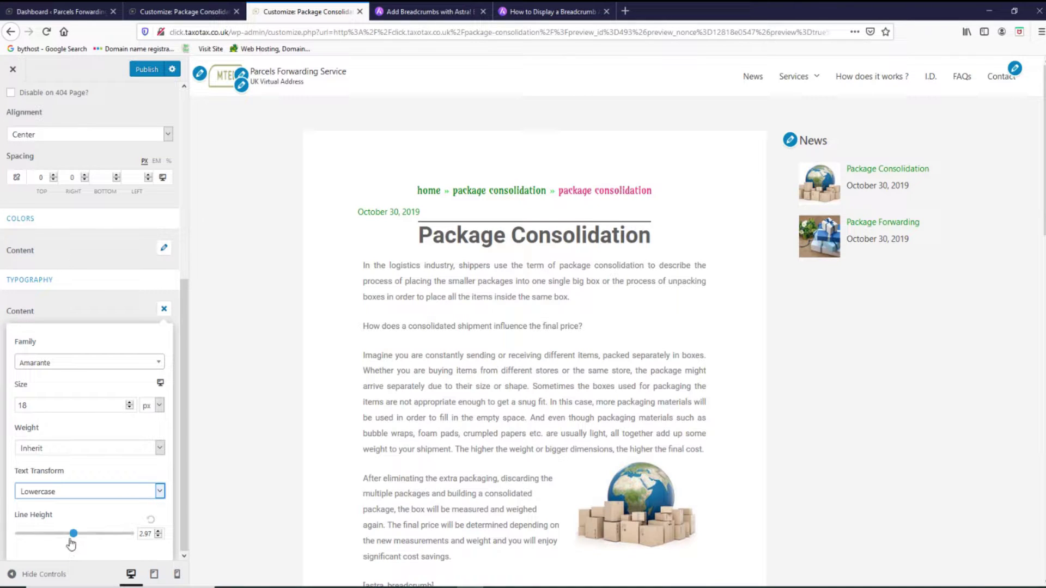
{"action": "left_click_drag", "start_coordinate": [73, 534], "coordinate": [28, 534]}
Close the typography panel and scroll the preview to check the [astra_breadcrumb] shortcode lines.
{"action": "left_click", "coordinate": [164, 309]}
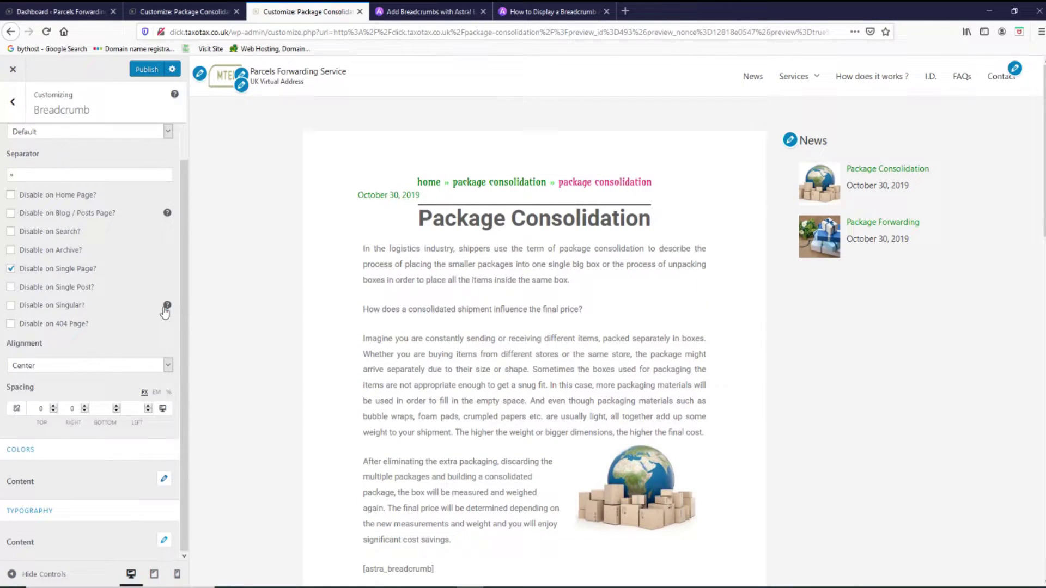
{"action": "scroll", "coordinate": [409, 298], "scroll_direction": "down", "scroll_amount": 3}
{"action": "scroll", "coordinate": [414, 297], "scroll_direction": "down", "scroll_amount": 8}
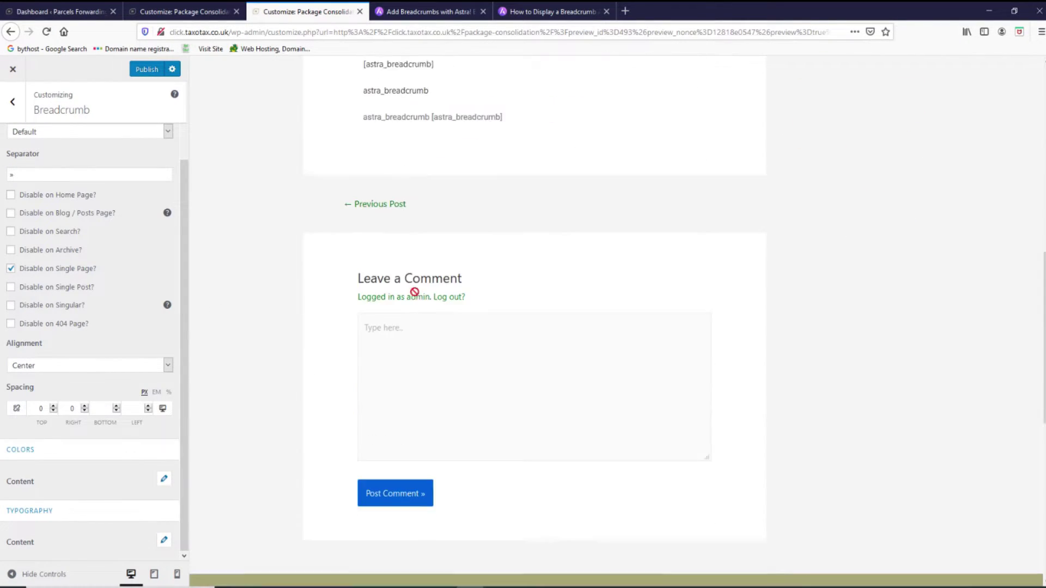
{"action": "scroll", "coordinate": [416, 292], "scroll_direction": "up", "scroll_amount": 8}
{"action": "scroll", "coordinate": [417, 288], "scroll_direction": "up", "scroll_amount": 2}
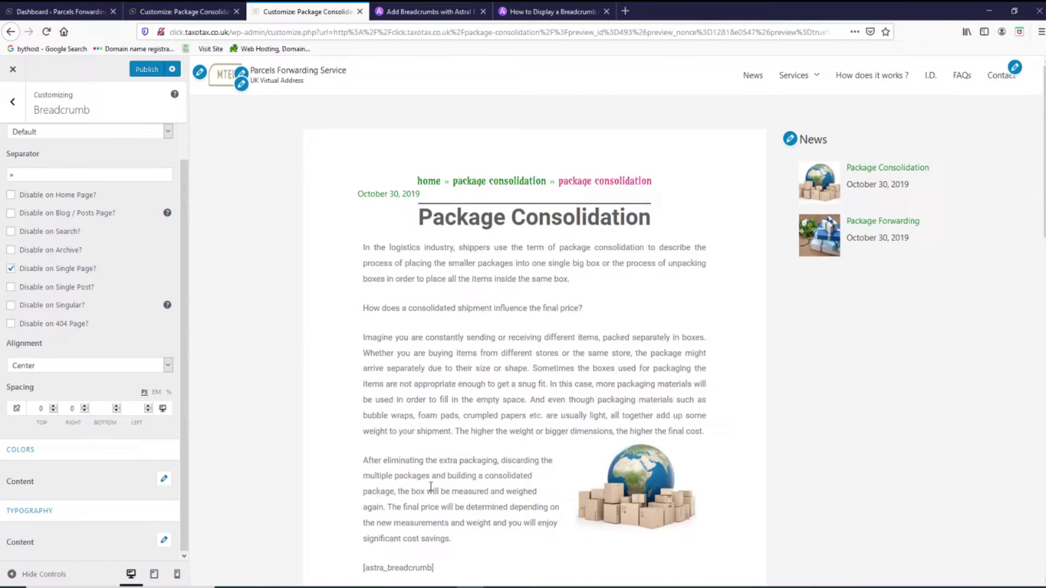
{"action": "scroll", "coordinate": [431, 486], "scroll_direction": "down", "scroll_amount": 4}
{"action": "scroll", "coordinate": [427, 362], "scroll_direction": "up", "scroll_amount": 2}
{"action": "left_click", "coordinate": [549, 11]}
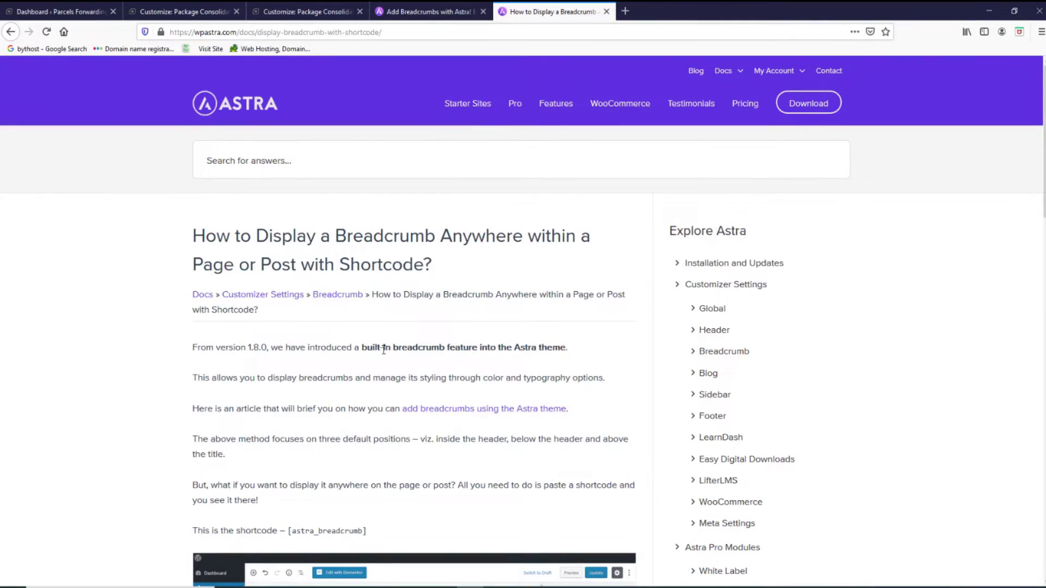
{"action": "scroll", "coordinate": [383, 350], "scroll_direction": "down", "scroll_amount": 10}
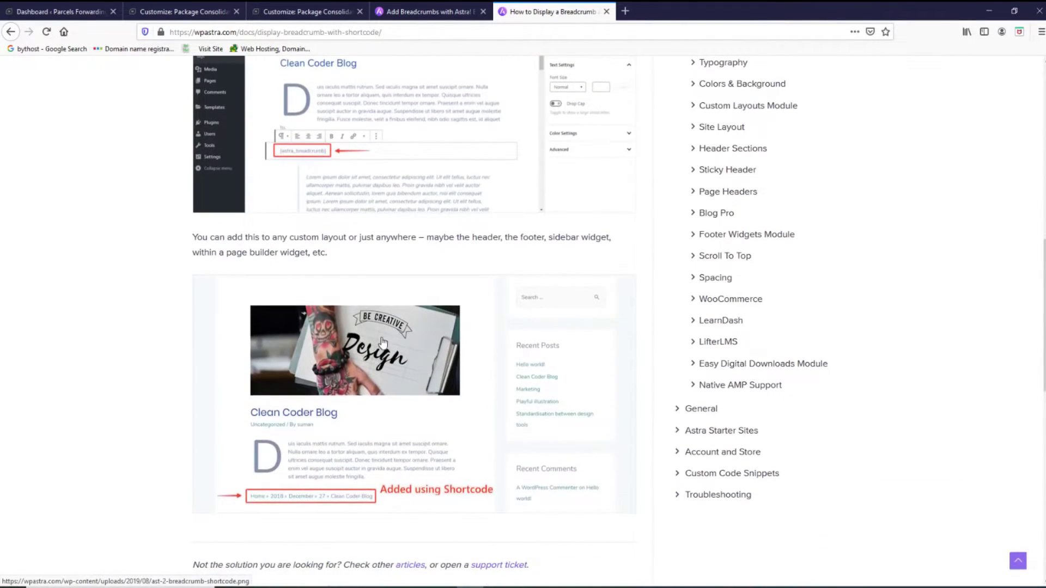
{"action": "scroll", "coordinate": [382, 342], "scroll_direction": "up", "scroll_amount": 3}
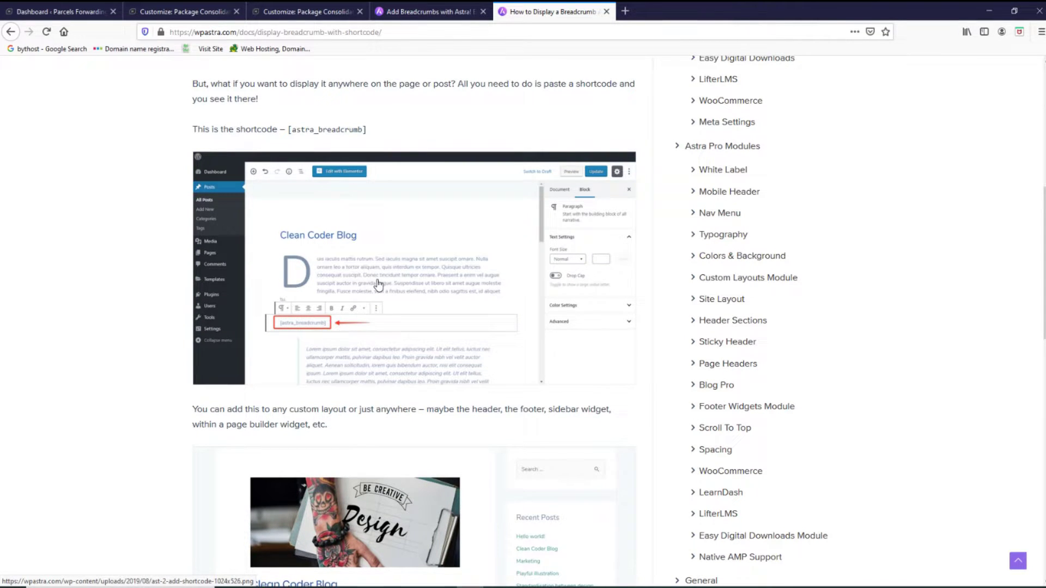
{"action": "scroll", "coordinate": [380, 282], "scroll_direction": "down", "scroll_amount": 6}
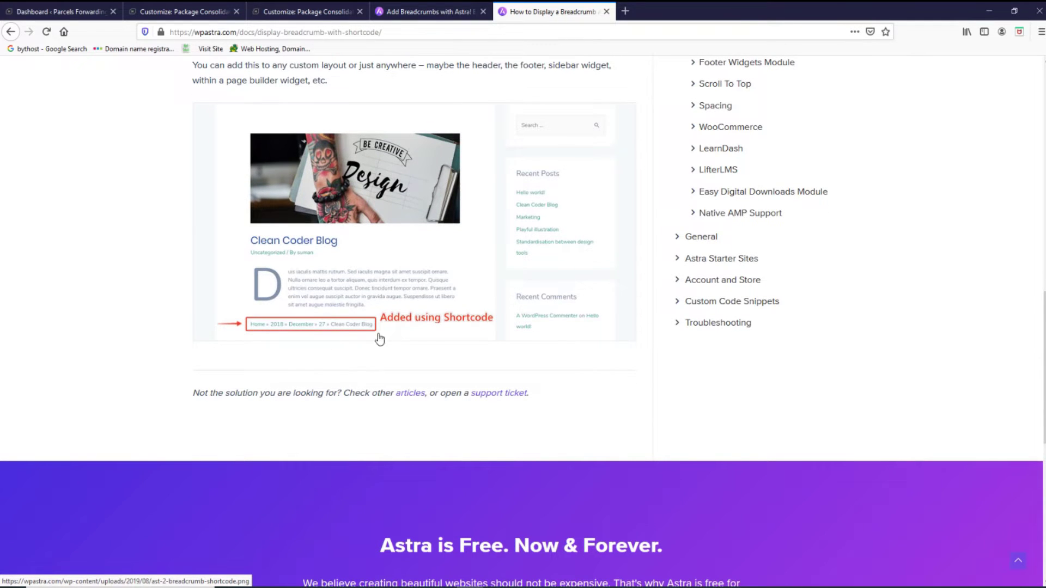
{"action": "scroll", "coordinate": [378, 315], "scroll_direction": "up", "scroll_amount": 15}
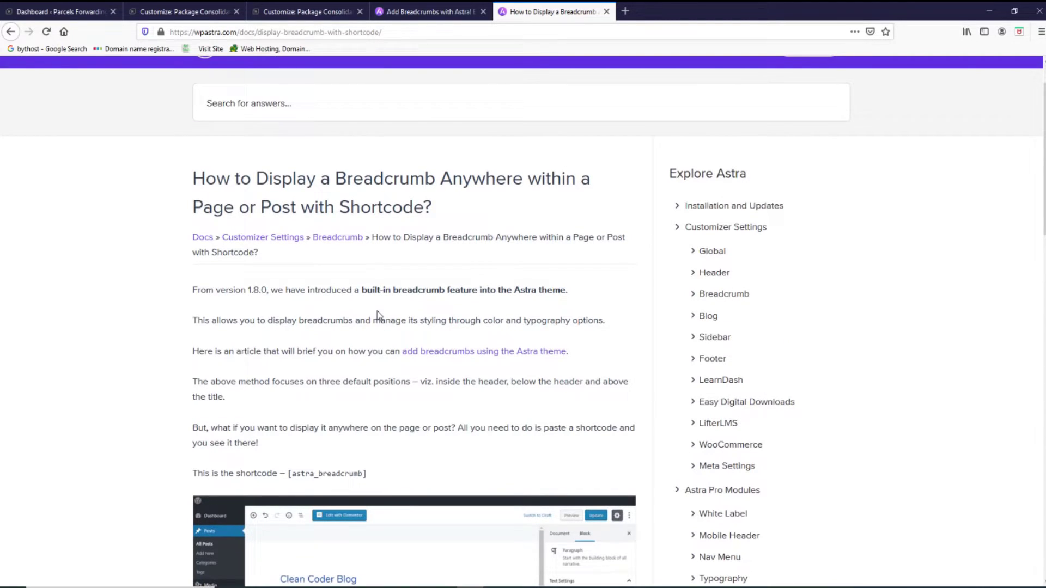
{"action": "scroll", "coordinate": [377, 313], "scroll_direction": "up", "scroll_amount": 2}
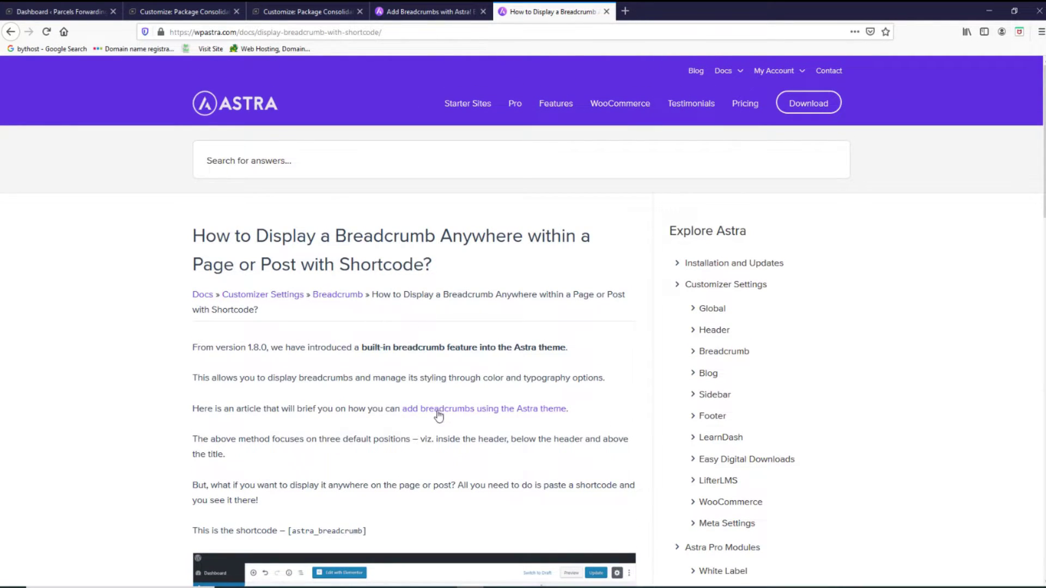
{"action": "scroll", "coordinate": [430, 403], "scroll_direction": "down", "scroll_amount": 15}
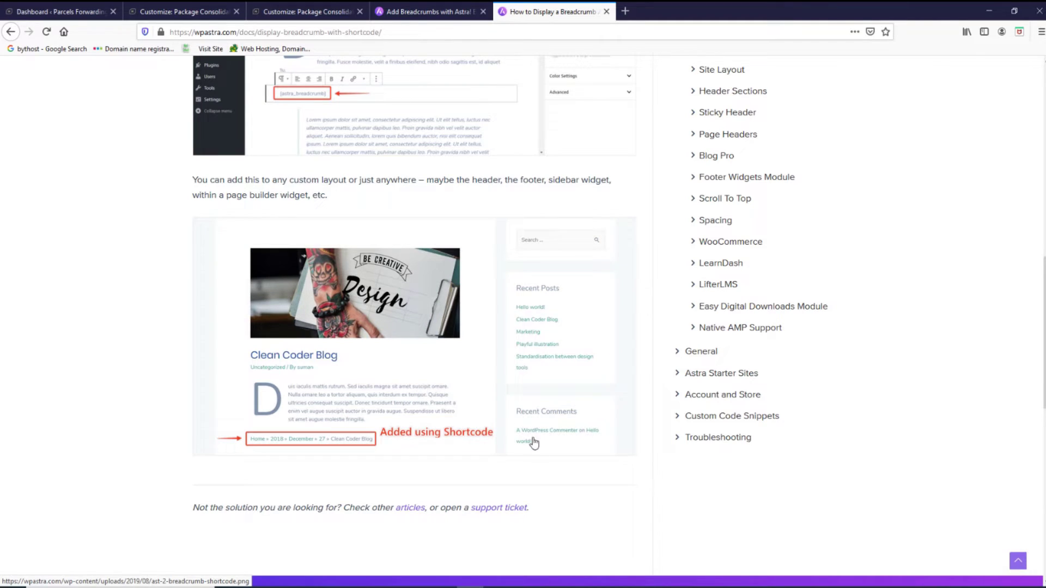
{"action": "scroll", "coordinate": [675, 275], "scroll_direction": "up", "scroll_amount": 6}
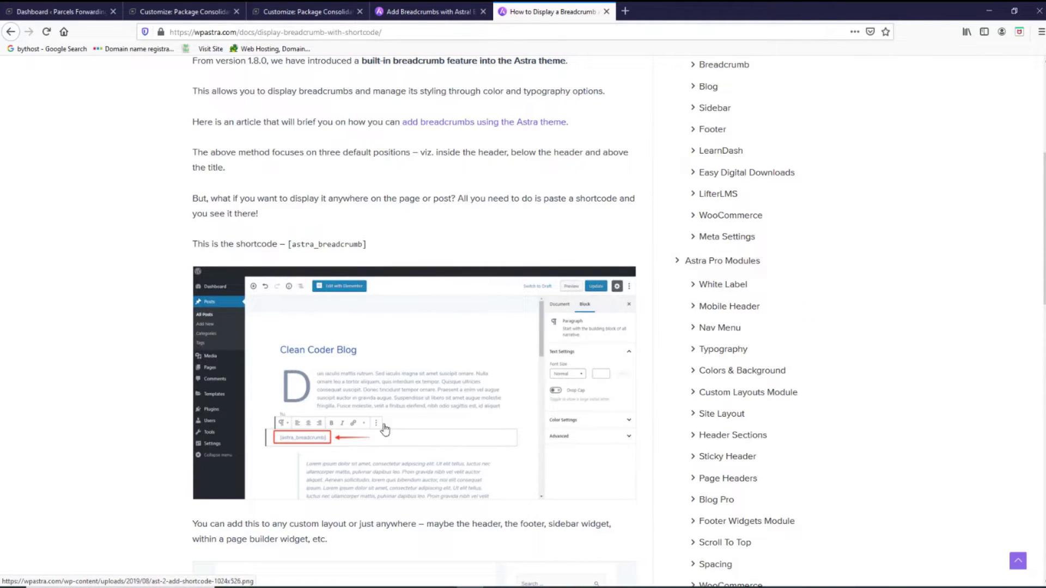
Leave the breadcrumb customizer and go to the WordPress Admin dashboard.
{"action": "left_click", "coordinate": [306, 11]}
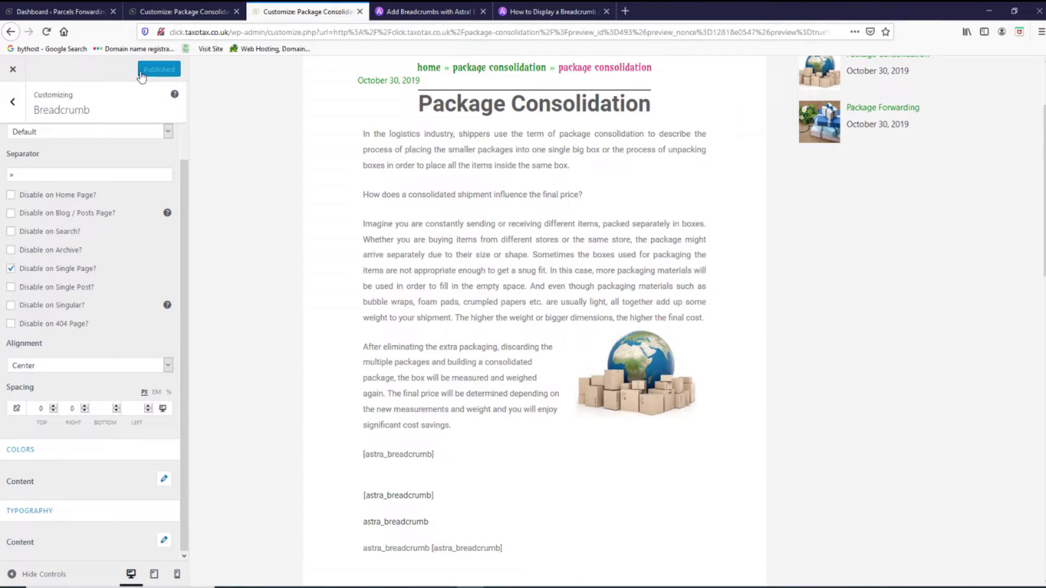
{"action": "left_click", "coordinate": [11, 71]}
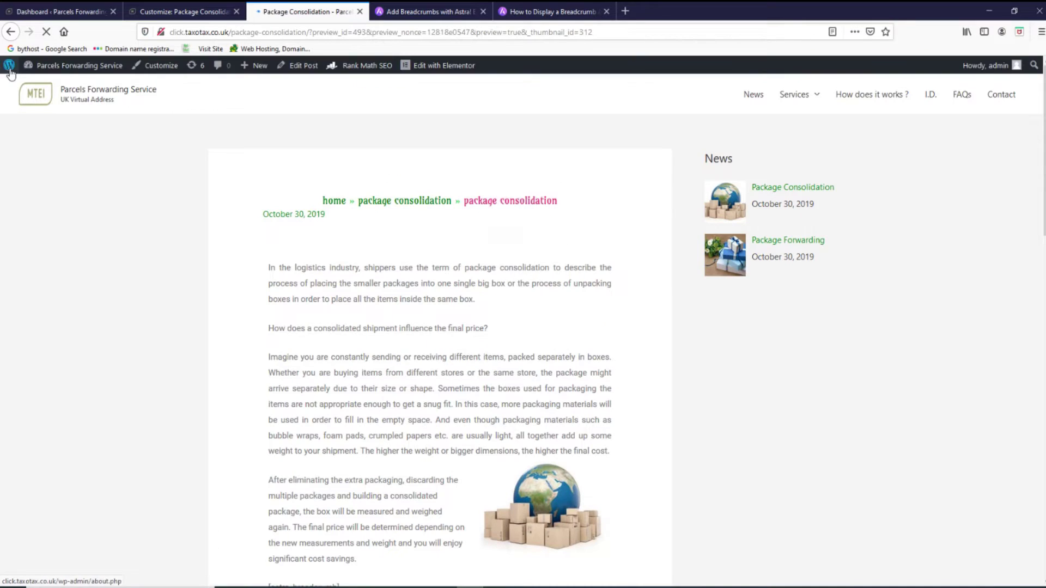
{"action": "left_click", "coordinate": [43, 87]}
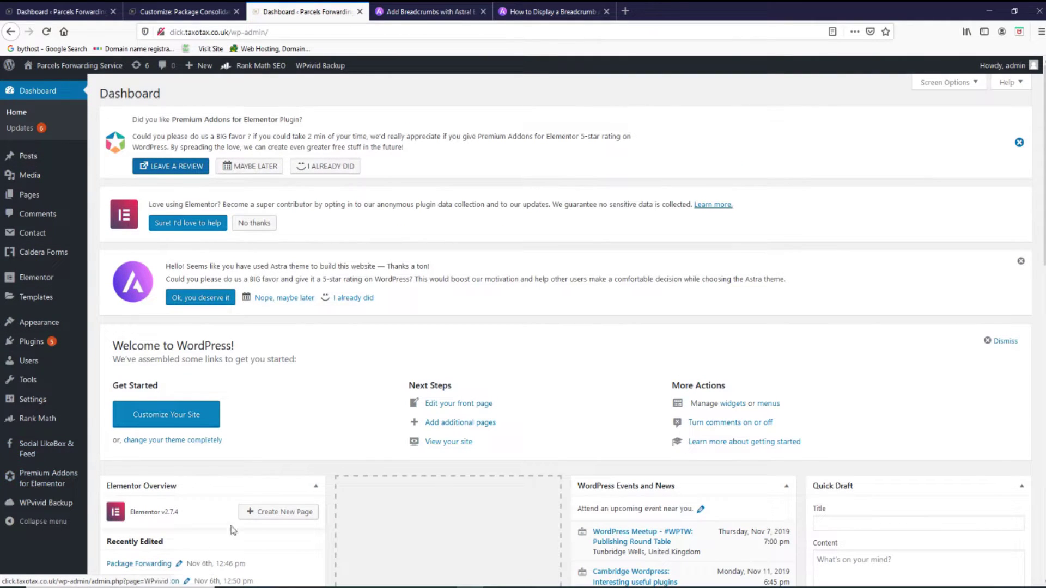
{"action": "scroll", "coordinate": [33, 471], "scroll_direction": "down", "scroll_amount": 4}
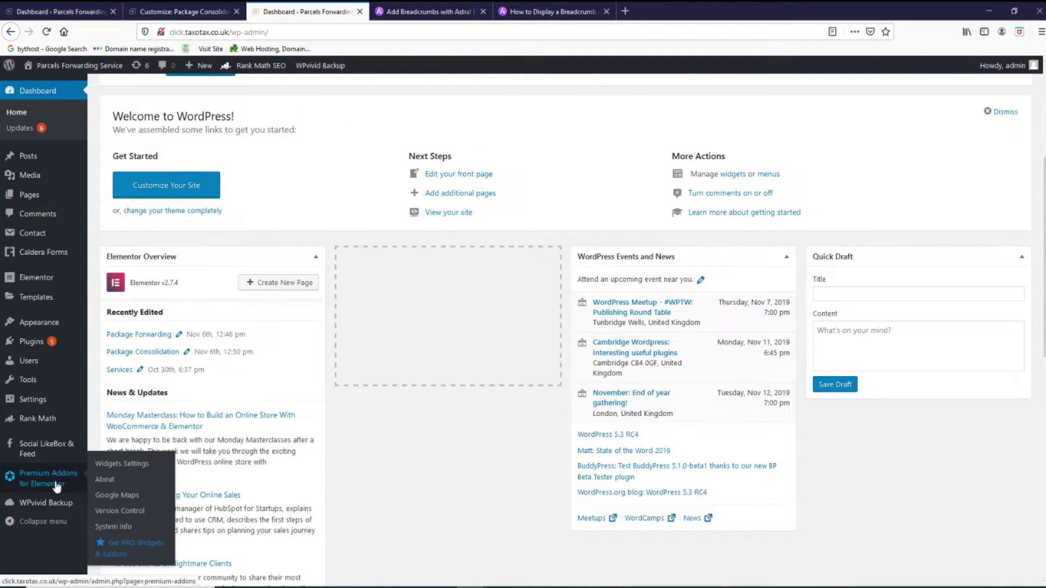
Open the Plugins list and browse the installed plugins.
{"action": "left_click", "coordinate": [26, 345]}
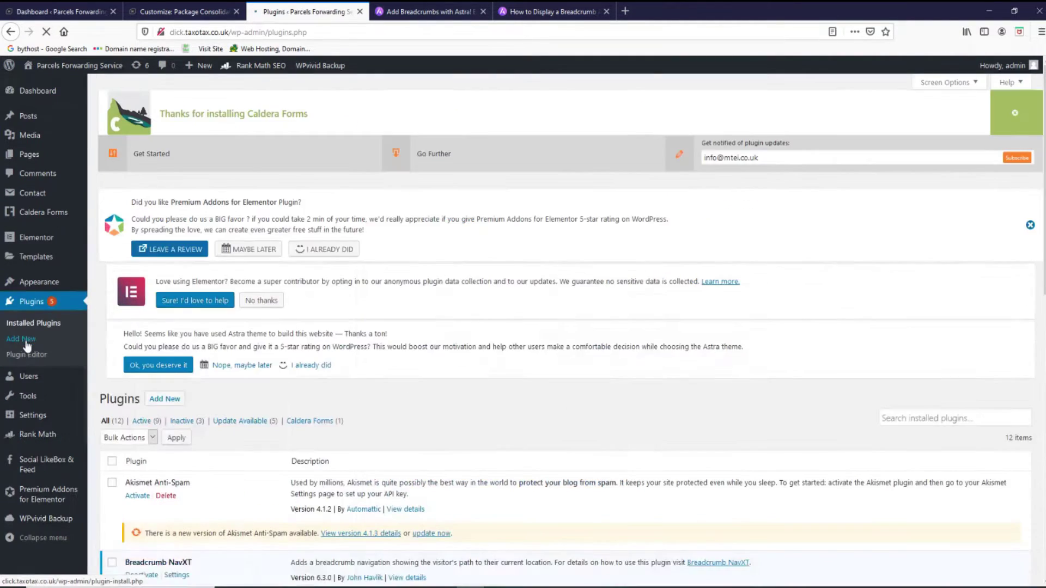
{"action": "scroll", "coordinate": [119, 355], "scroll_direction": "down", "scroll_amount": 5}
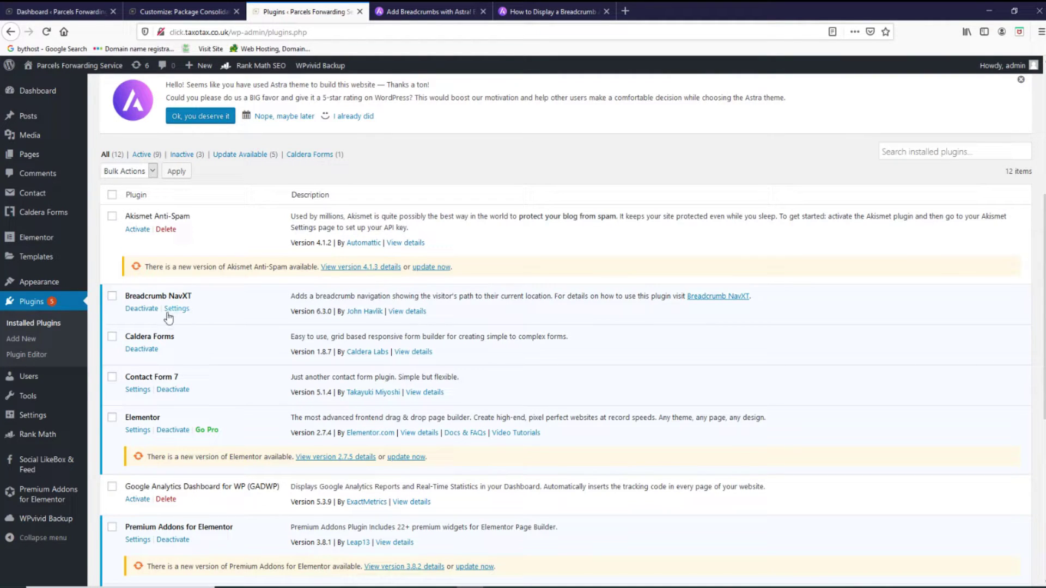
{"action": "mouse_move", "coordinate": [59, 422]}
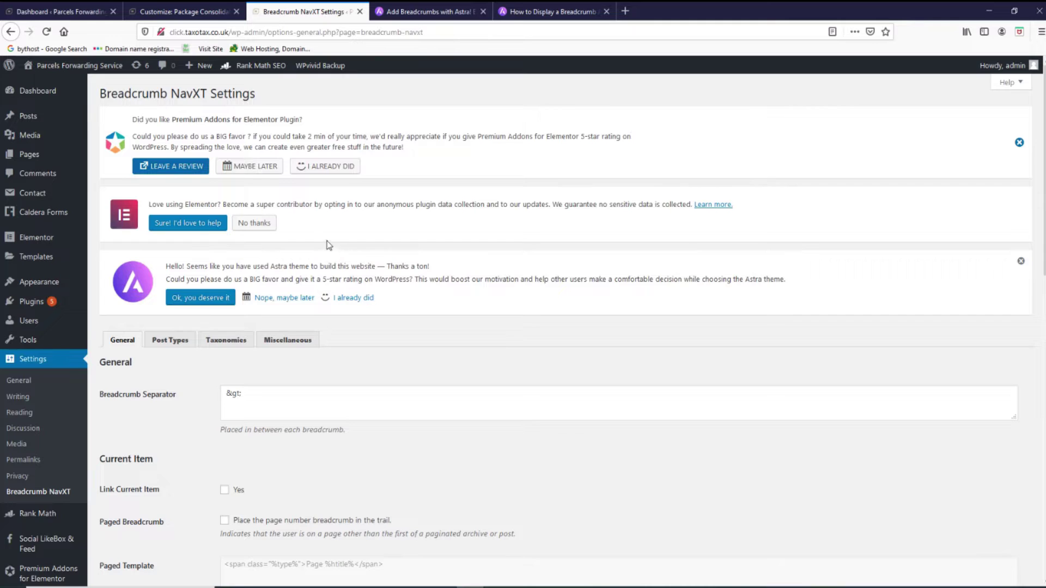
Review the Breadcrumb NavXT General settings and the Post Types tab.
{"action": "scroll", "coordinate": [327, 243], "scroll_direction": "down", "scroll_amount": 6}
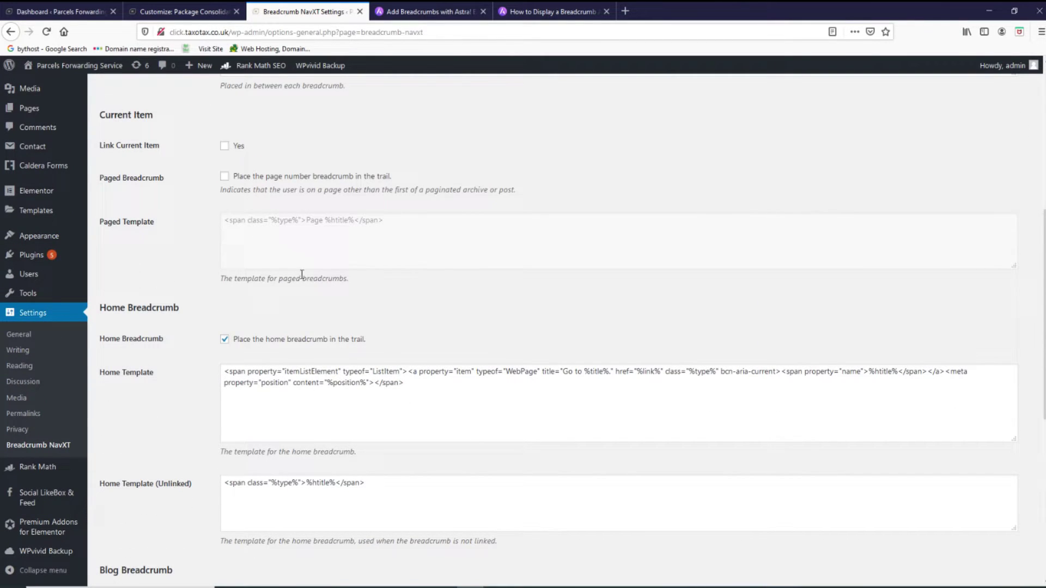
{"action": "scroll", "coordinate": [277, 341], "scroll_direction": "down", "scroll_amount": 7}
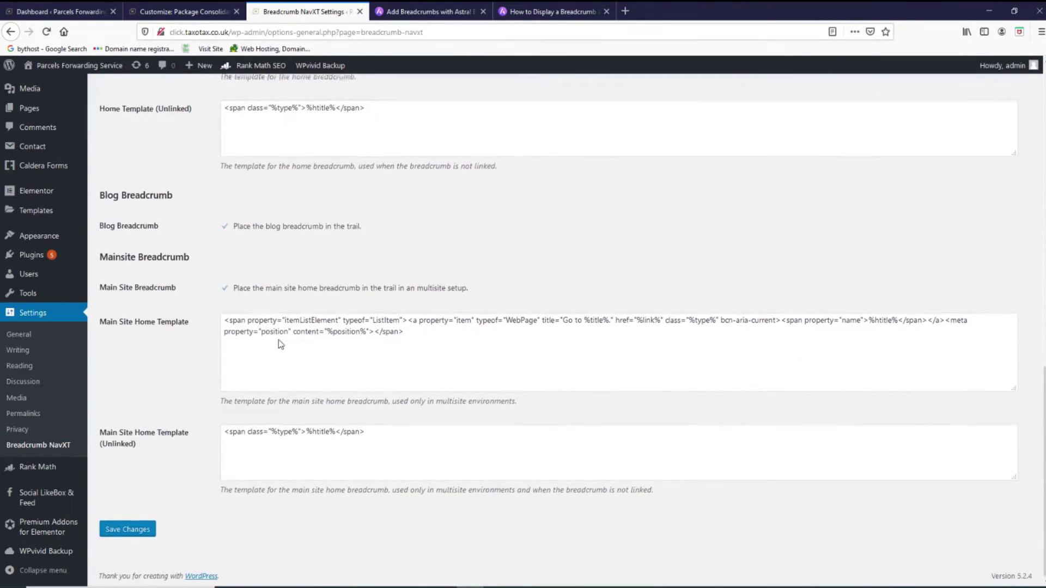
{"action": "scroll", "coordinate": [279, 341], "scroll_direction": "up", "scroll_amount": 13}
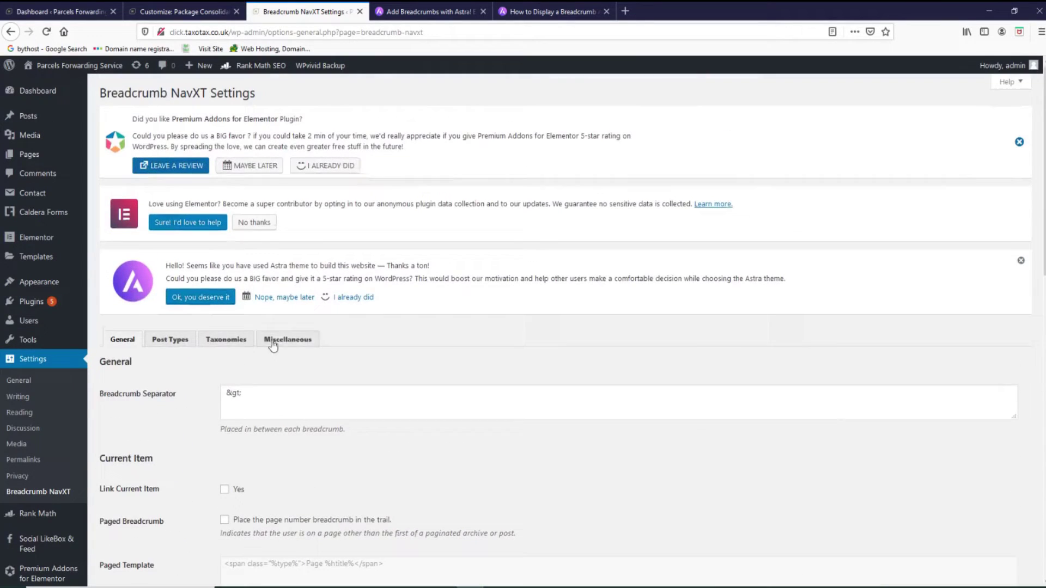
{"action": "left_click", "coordinate": [170, 341]}
{"action": "scroll", "coordinate": [263, 359], "scroll_direction": "down", "scroll_amount": 6}
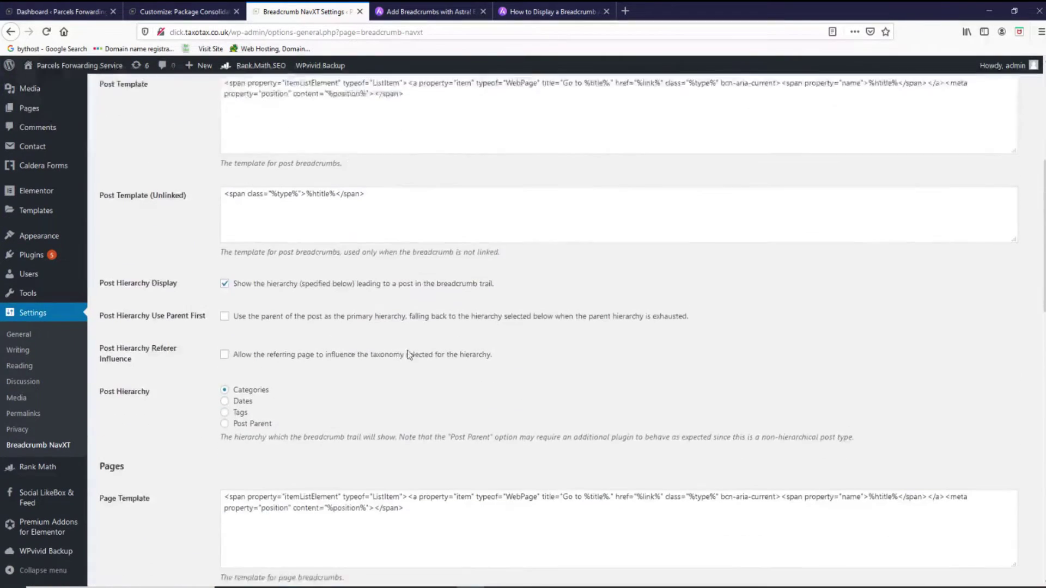
{"action": "scroll", "coordinate": [263, 363], "scroll_direction": "down", "scroll_amount": 14}
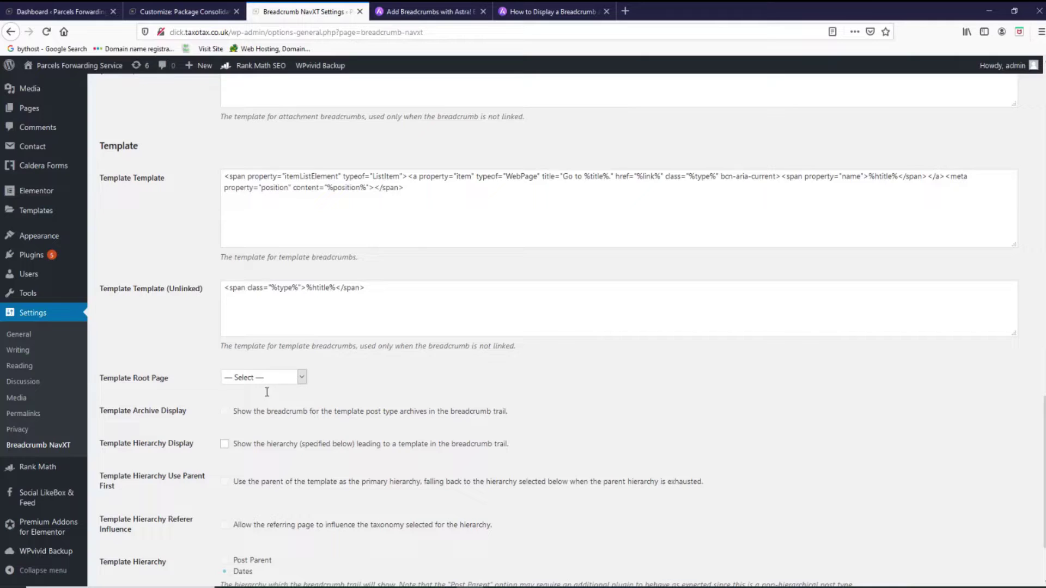
{"action": "scroll", "coordinate": [267, 392], "scroll_direction": "up", "scroll_amount": 12}
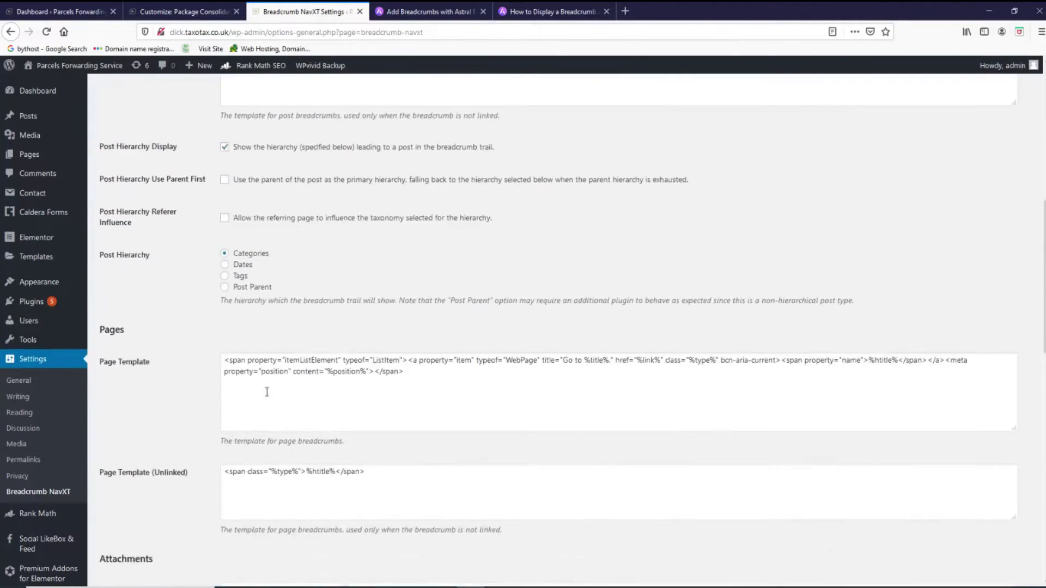
{"action": "scroll", "coordinate": [267, 392], "scroll_direction": "up", "scroll_amount": 1}
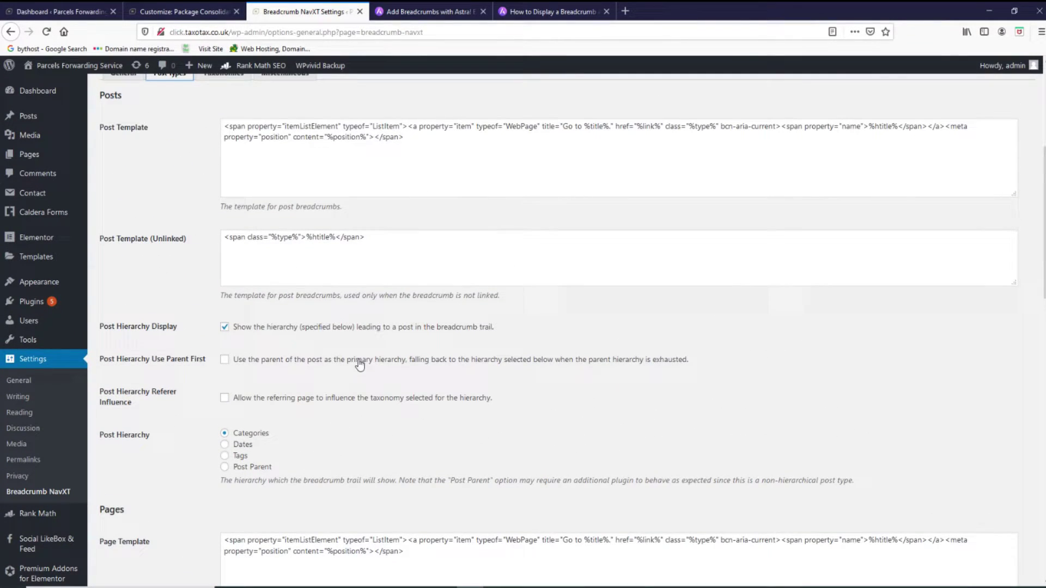
{"action": "scroll", "coordinate": [341, 348], "scroll_direction": "up", "scroll_amount": 4}
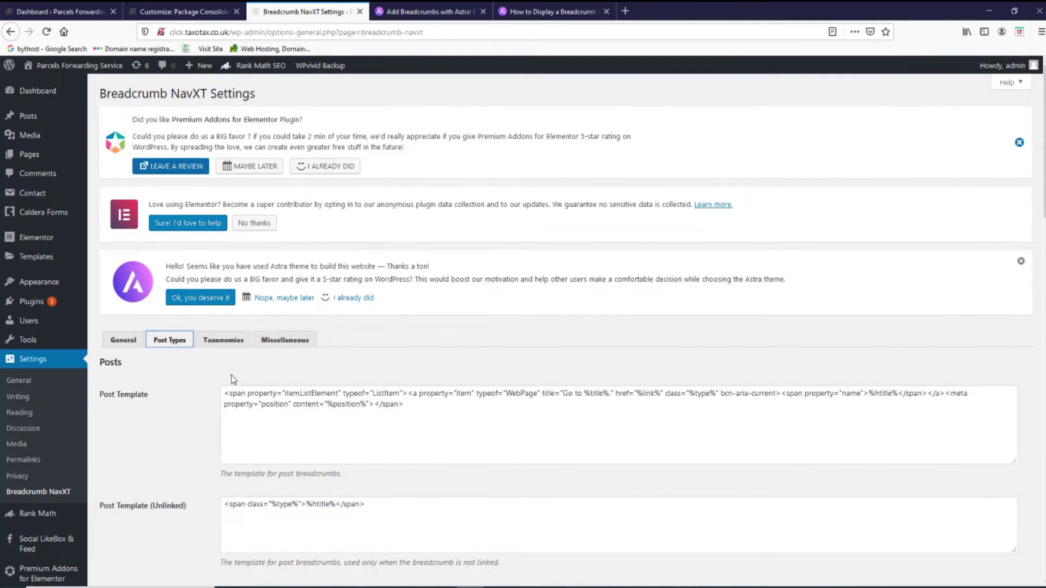
Browse the Taxonomies tab, then review the Miscellaneous author-archive templates.
{"action": "left_click", "coordinate": [223, 340]}
{"action": "scroll", "coordinate": [404, 415], "scroll_direction": "down", "scroll_amount": 3}
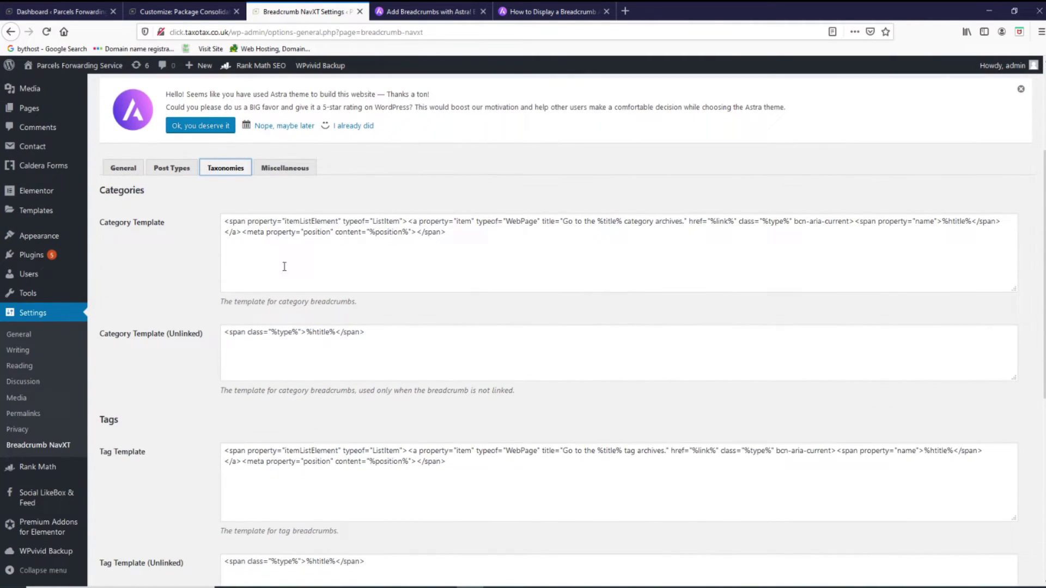
{"action": "left_click", "coordinate": [281, 169]}
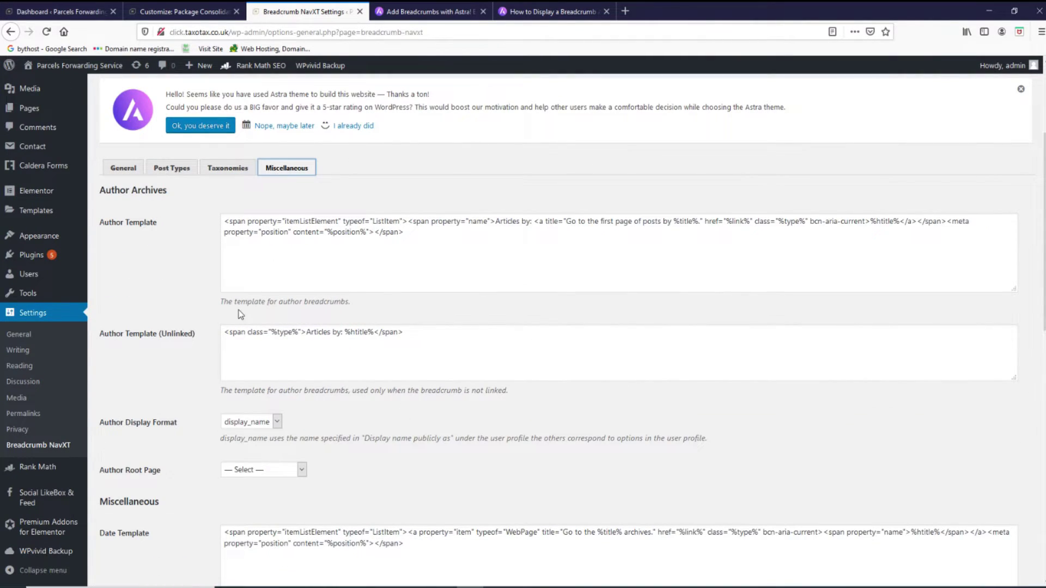
{"action": "scroll", "coordinate": [286, 263], "scroll_direction": "up", "scroll_amount": 3}
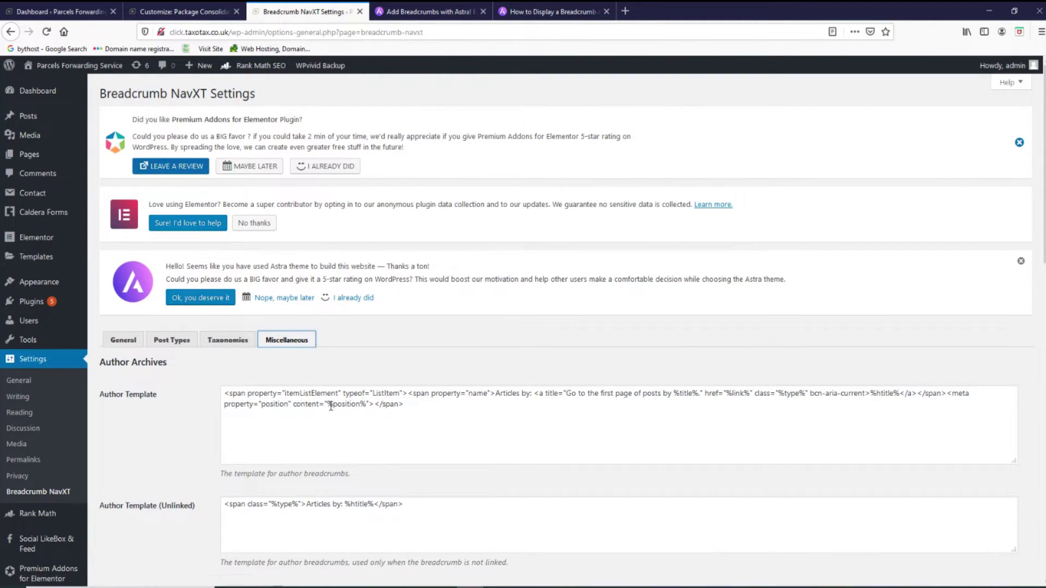
{"action": "scroll", "coordinate": [315, 392], "scroll_direction": "down", "scroll_amount": 3}
{"action": "scroll", "coordinate": [315, 393], "scroll_direction": "down", "scroll_amount": 2}
{"action": "scroll", "coordinate": [146, 325], "scroll_direction": "up", "scroll_amount": 3}
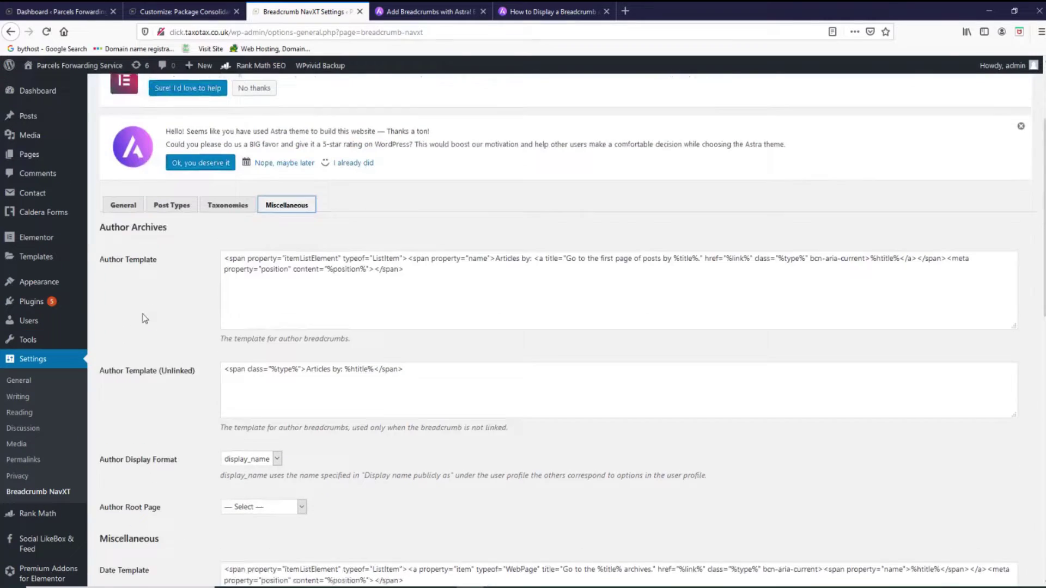
{"action": "scroll", "coordinate": [22, 460], "scroll_direction": "down", "scroll_amount": 1}
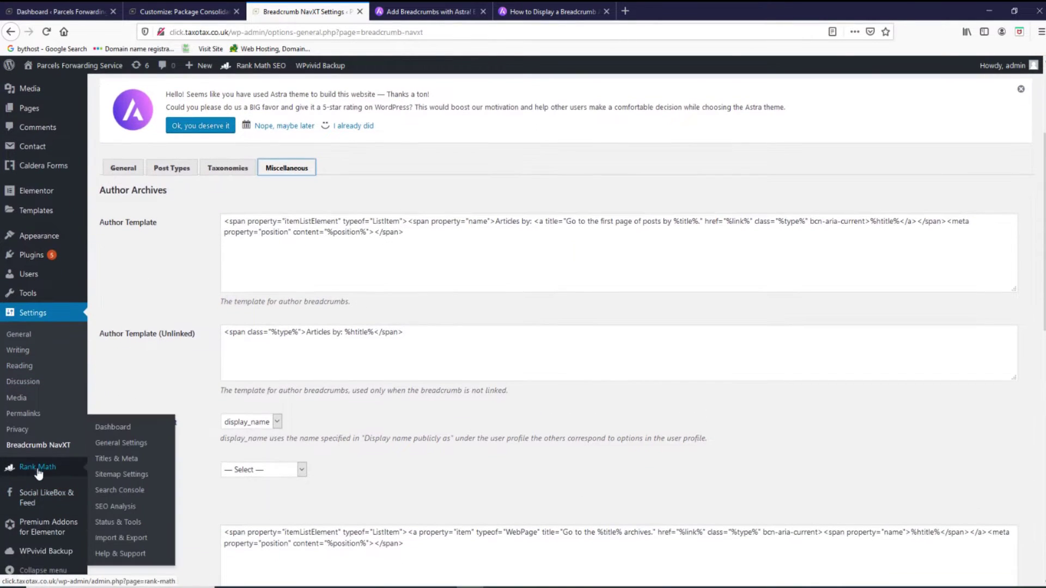
Open Rank Math's General Settings on the Breadcrumbs tab.
{"action": "left_click", "coordinate": [44, 465]}
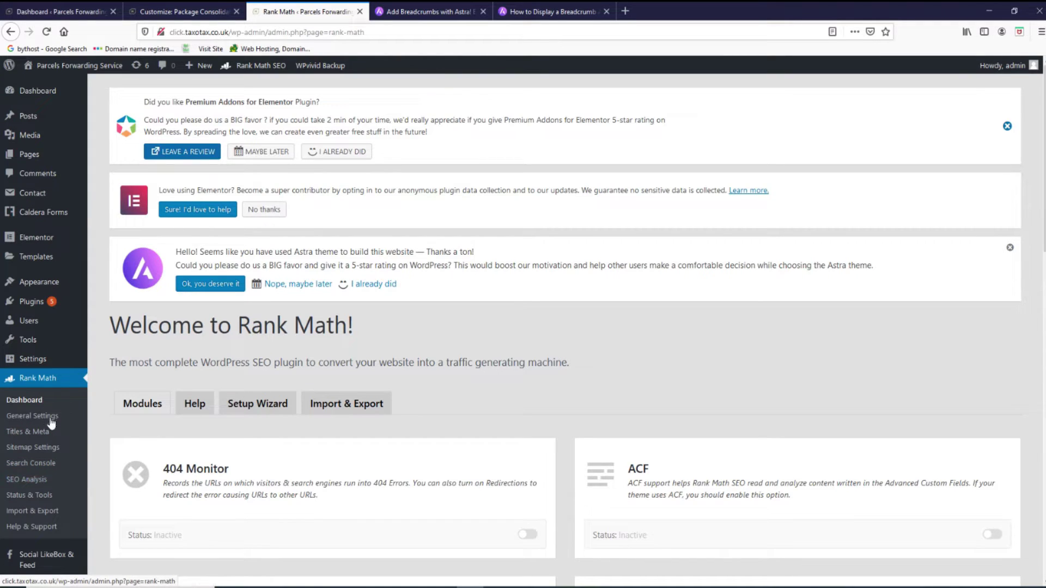
{"action": "scroll", "coordinate": [51, 425], "scroll_direction": "down", "scroll_amount": 5}
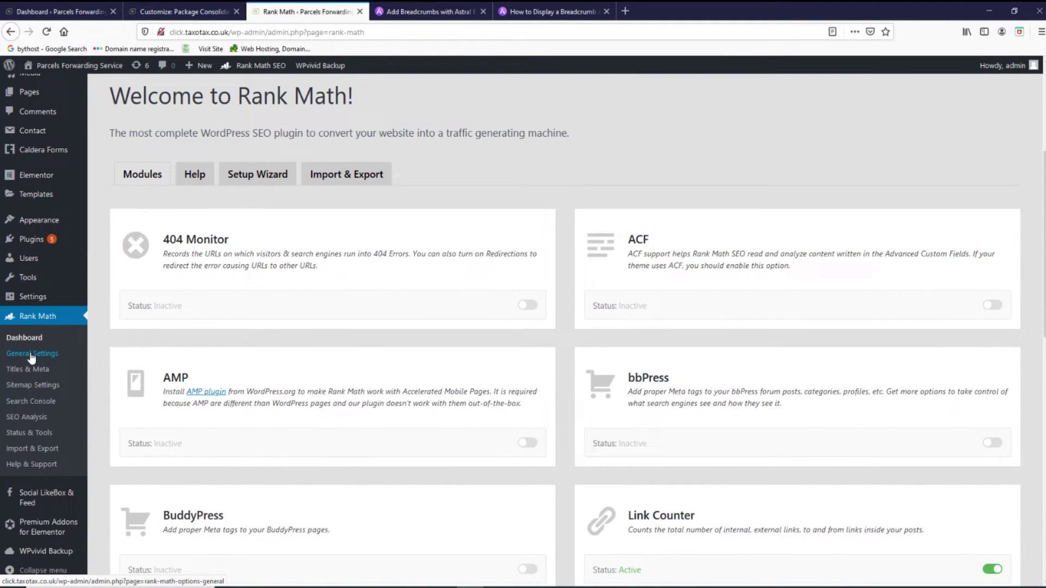
{"action": "left_click", "coordinate": [32, 353]}
{"action": "left_click", "coordinate": [143, 444]}
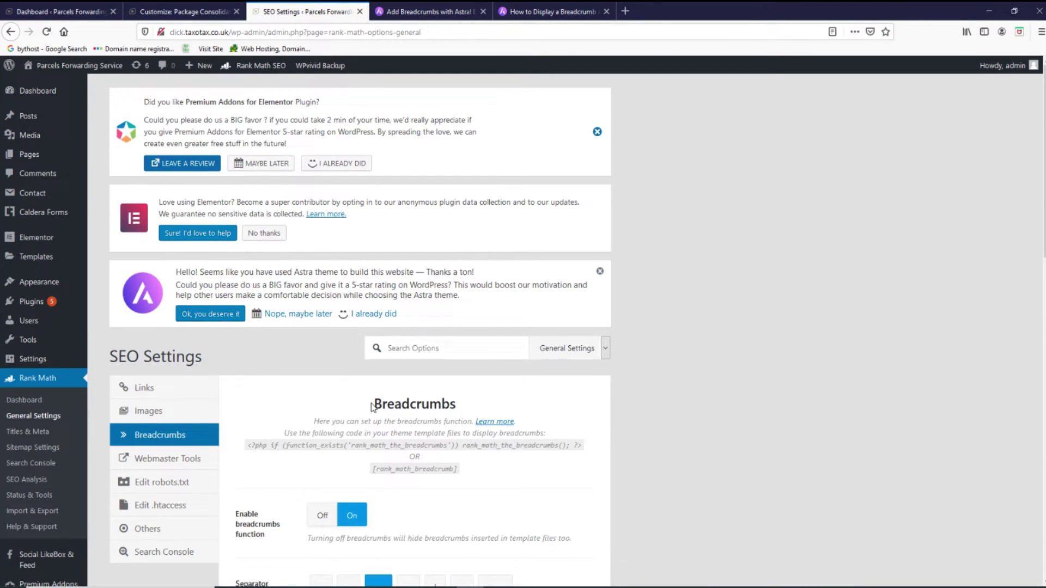
Scroll through Rank Math's enabled breadcrumb options, then go back to the Dashboard.
{"action": "scroll", "coordinate": [372, 408], "scroll_direction": "down", "scroll_amount": 6}
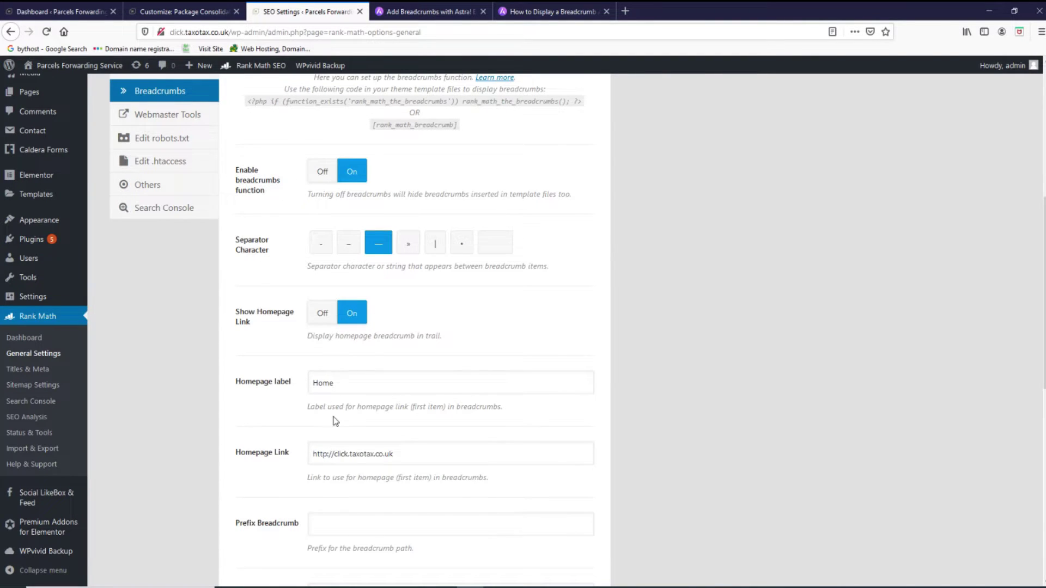
{"action": "scroll", "coordinate": [333, 417], "scroll_direction": "down", "scroll_amount": 8}
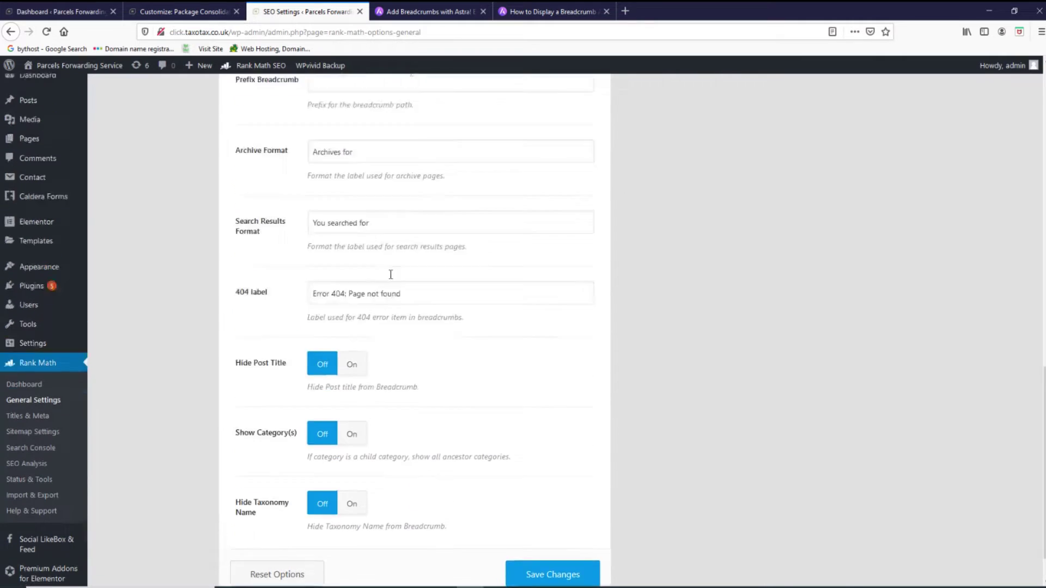
{"action": "scroll", "coordinate": [391, 274], "scroll_direction": "up", "scroll_amount": 13}
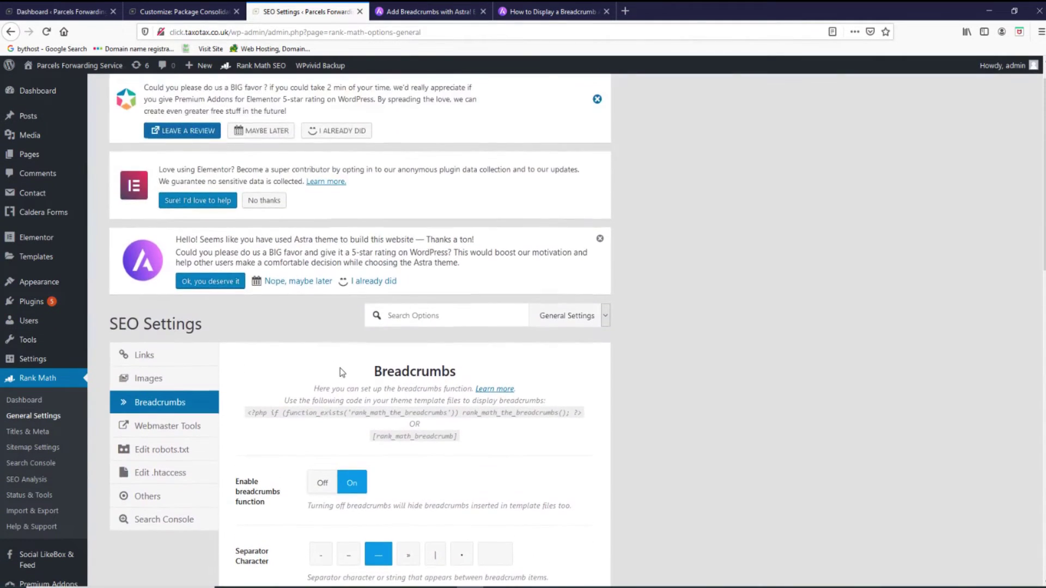
{"action": "scroll", "coordinate": [341, 403], "scroll_direction": "down", "scroll_amount": 7}
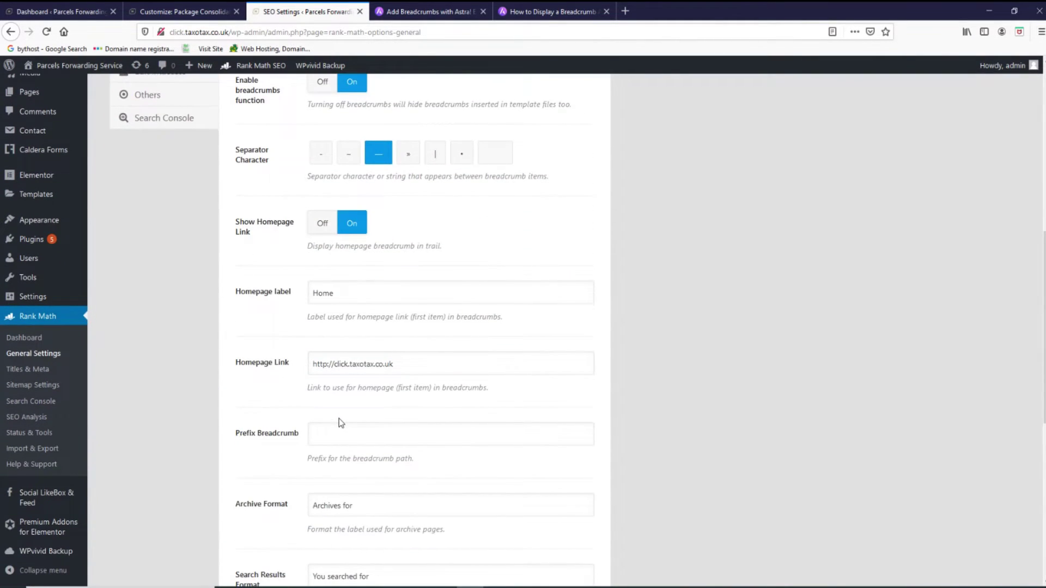
{"action": "scroll", "coordinate": [341, 423], "scroll_direction": "down", "scroll_amount": 7}
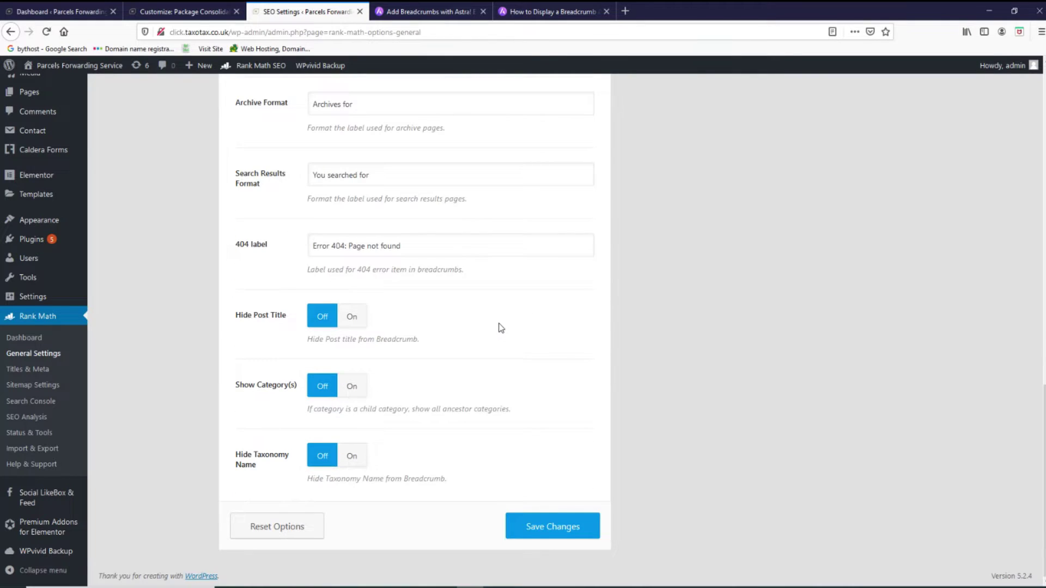
{"action": "scroll", "coordinate": [501, 327], "scroll_direction": "up", "scroll_amount": 6}
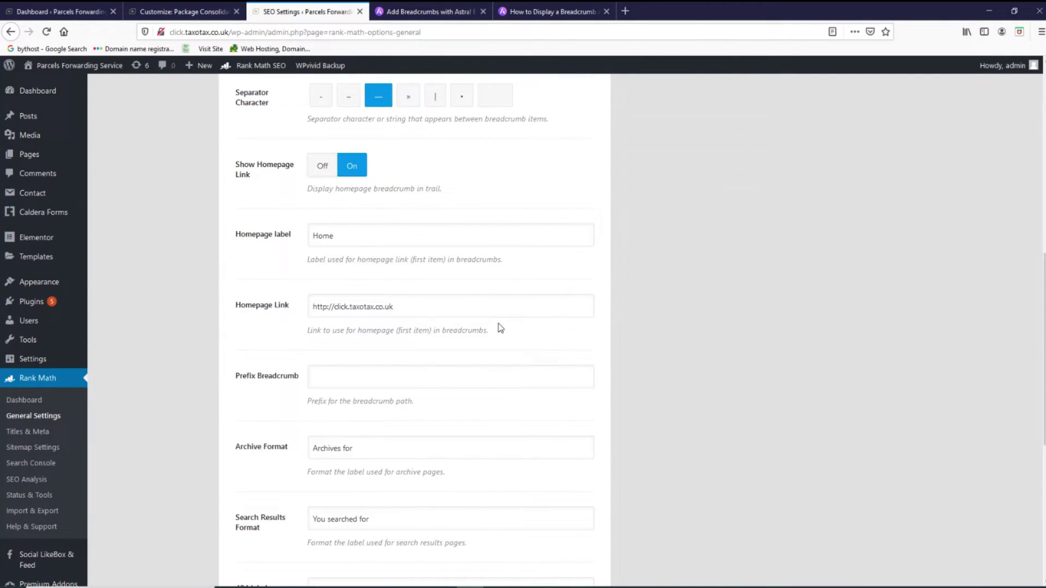
{"action": "scroll", "coordinate": [501, 327], "scroll_direction": "up", "scroll_amount": 5}
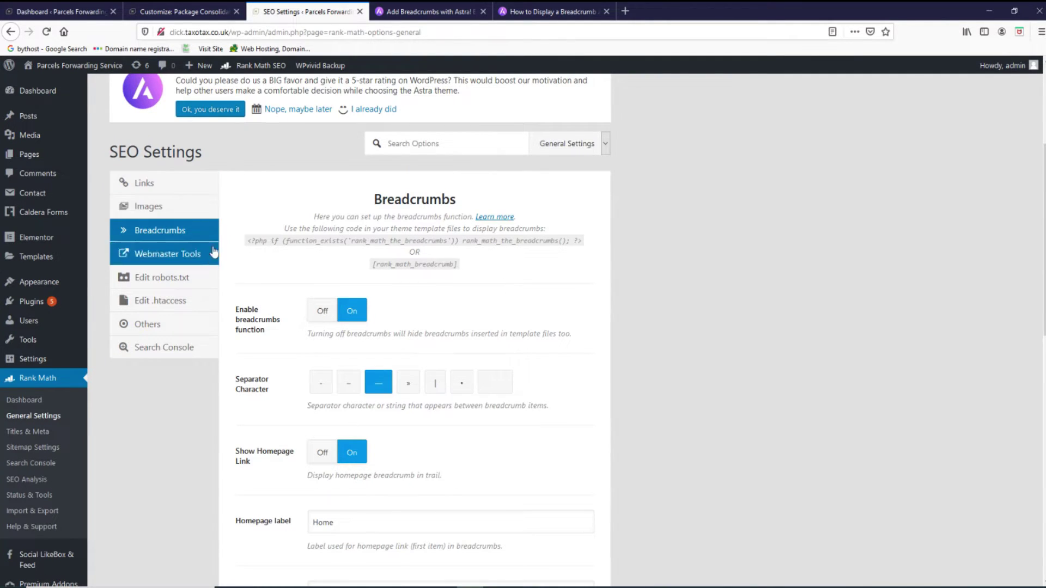
{"action": "left_click", "coordinate": [38, 90]}
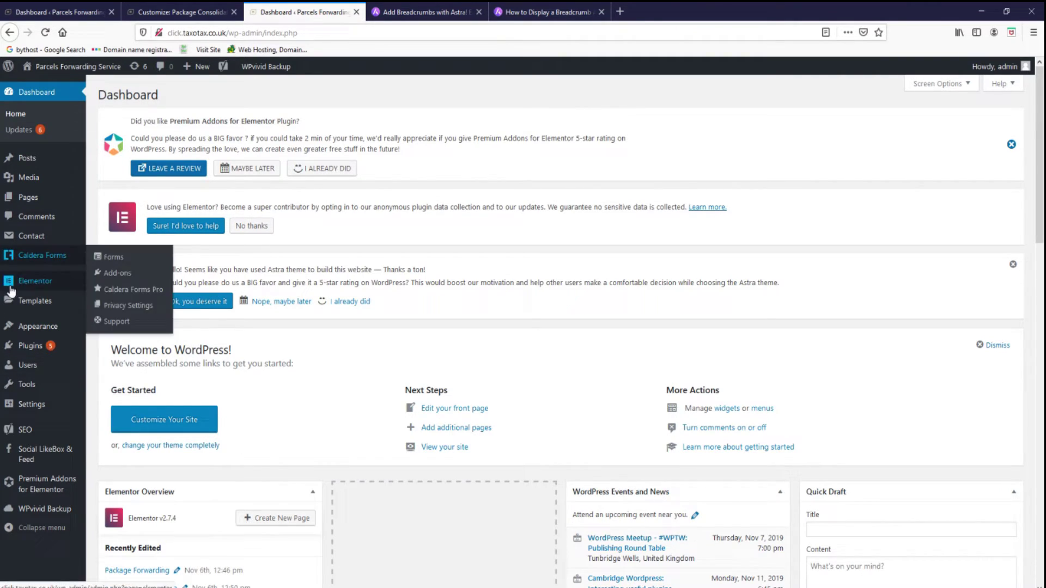
Go to Yoast SEO's Search Appearance breadcrumb settings and review them.
{"action": "left_click", "coordinate": [24, 430]}
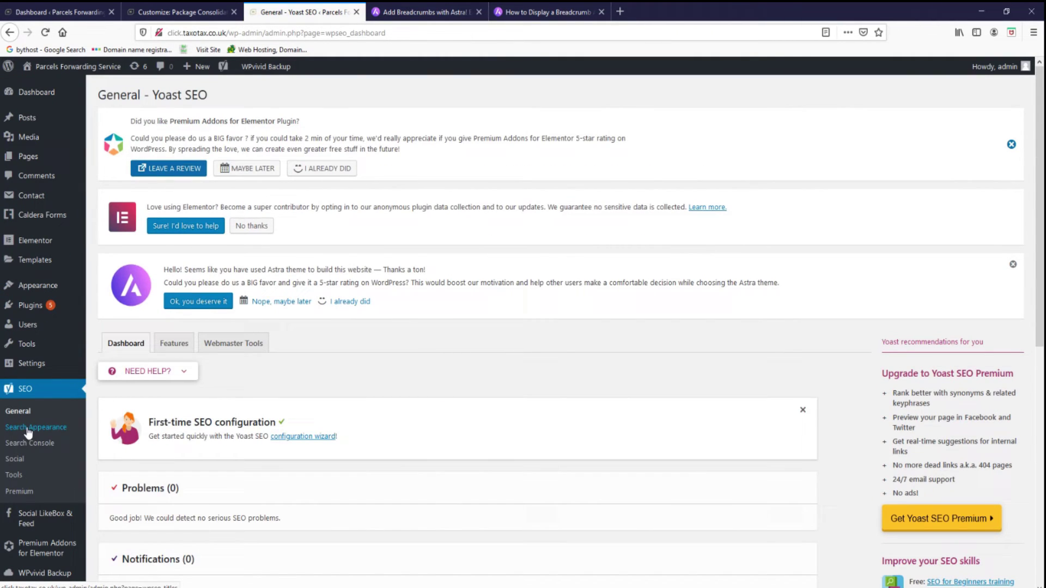
{"action": "left_click", "coordinate": [27, 432]}
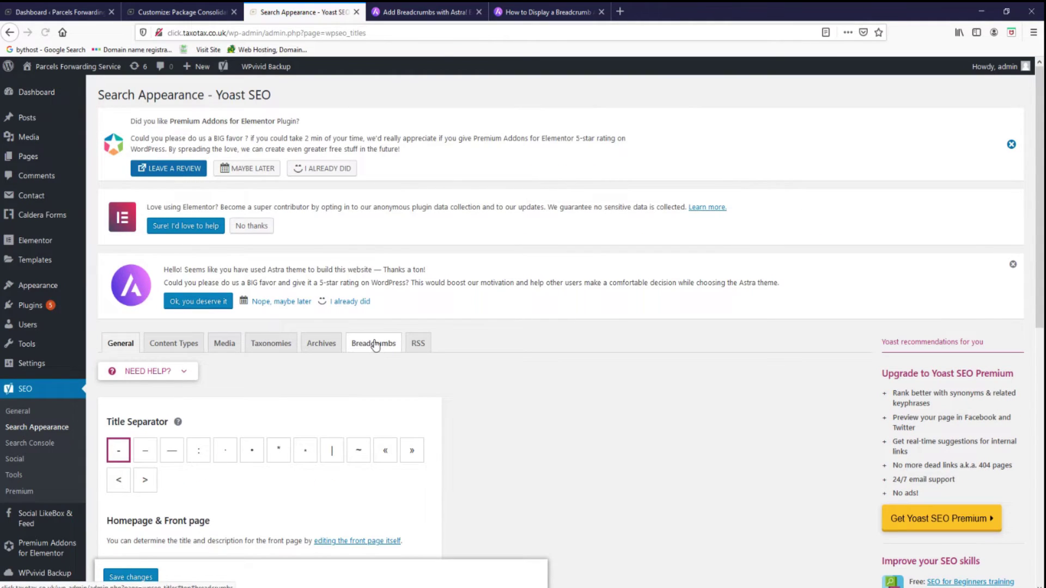
{"action": "left_click", "coordinate": [374, 343]}
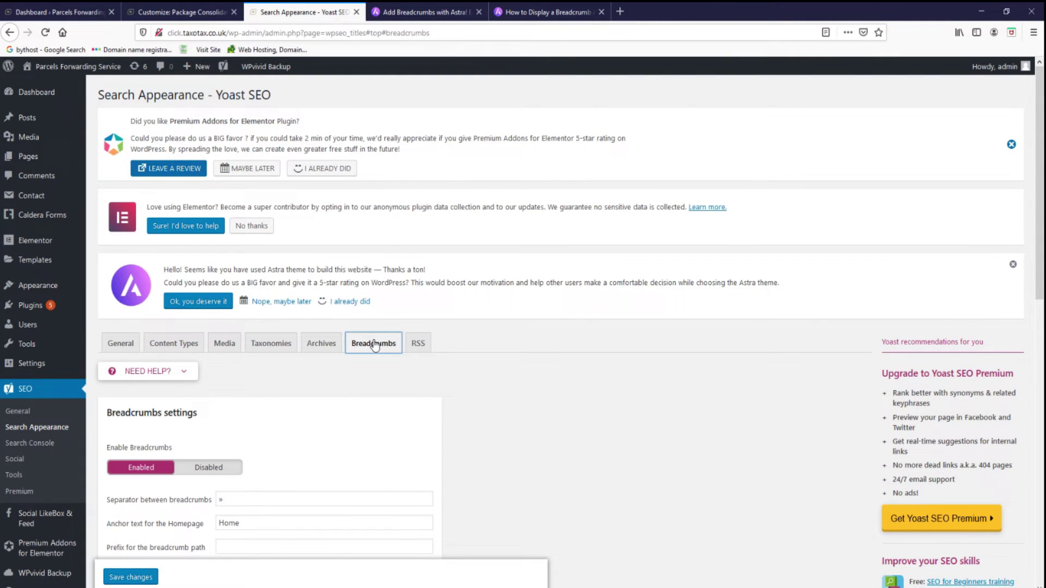
{"action": "scroll", "coordinate": [384, 391], "scroll_direction": "down", "scroll_amount": 5}
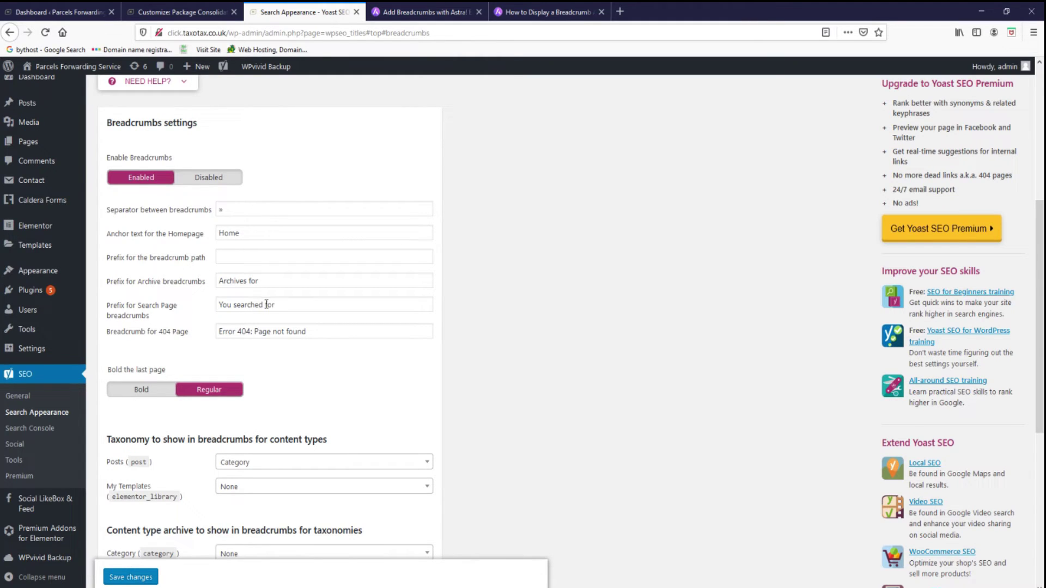
{"action": "scroll", "coordinate": [277, 294], "scroll_direction": "down", "scroll_amount": 2}
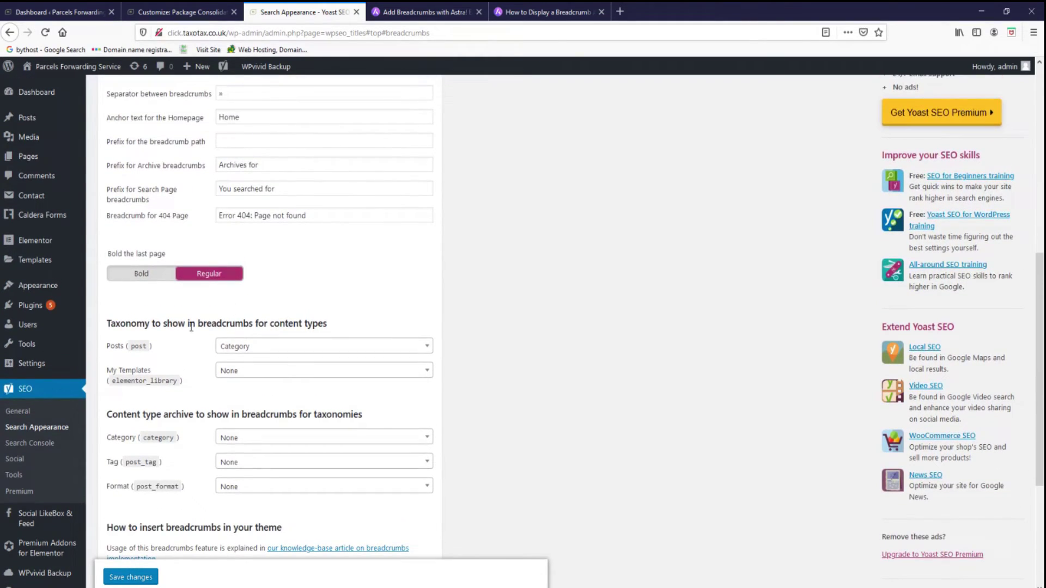
Keep Category as the Posts breadcrumb taxonomy and save the changes.
{"action": "left_click", "coordinate": [290, 349]}
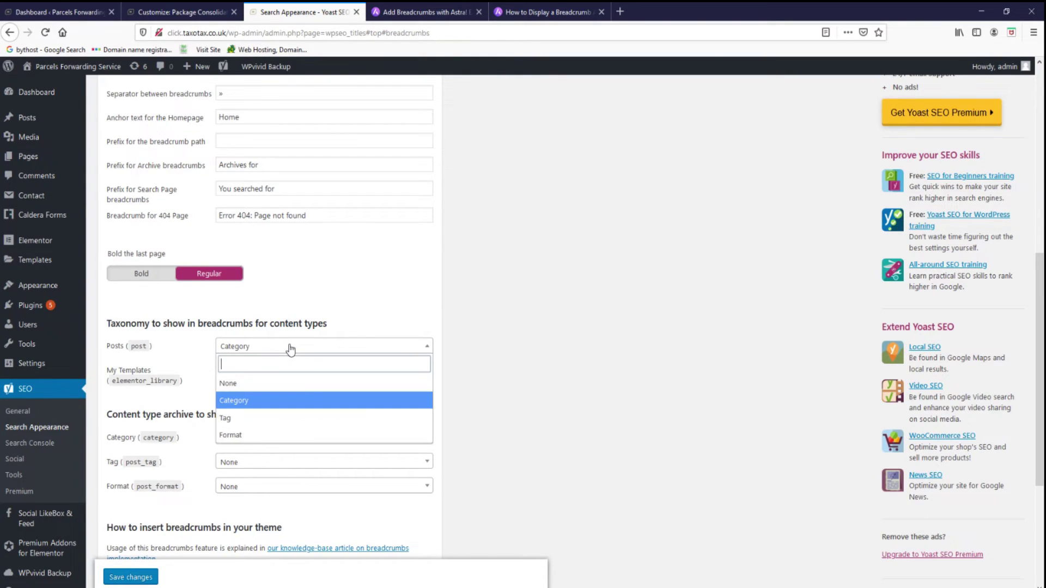
{"action": "left_click", "coordinate": [257, 399]}
{"action": "scroll", "coordinate": [262, 419], "scroll_direction": "down", "scroll_amount": 5}
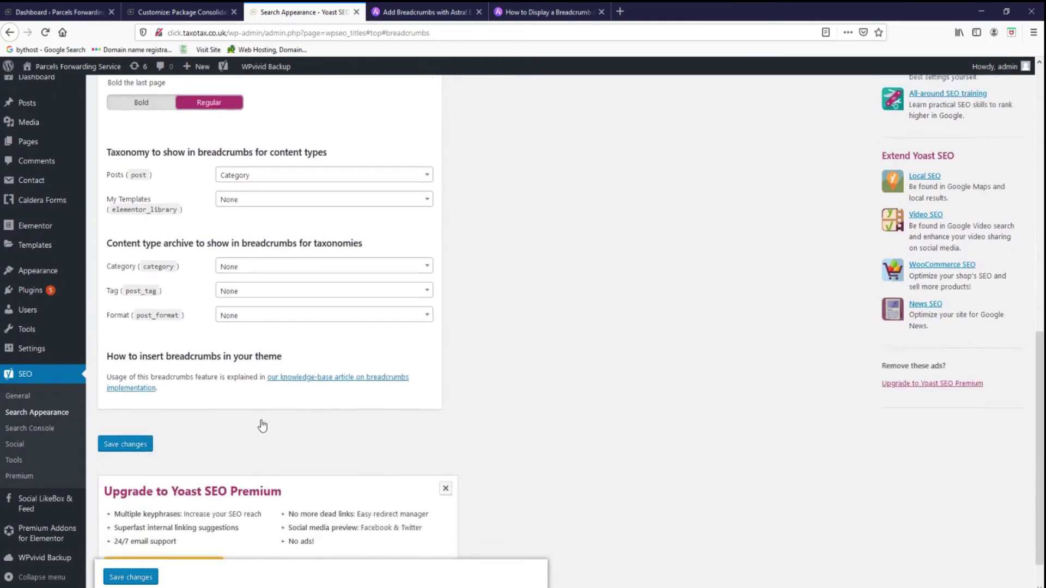
{"action": "scroll", "coordinate": [229, 395], "scroll_direction": "up", "scroll_amount": 2}
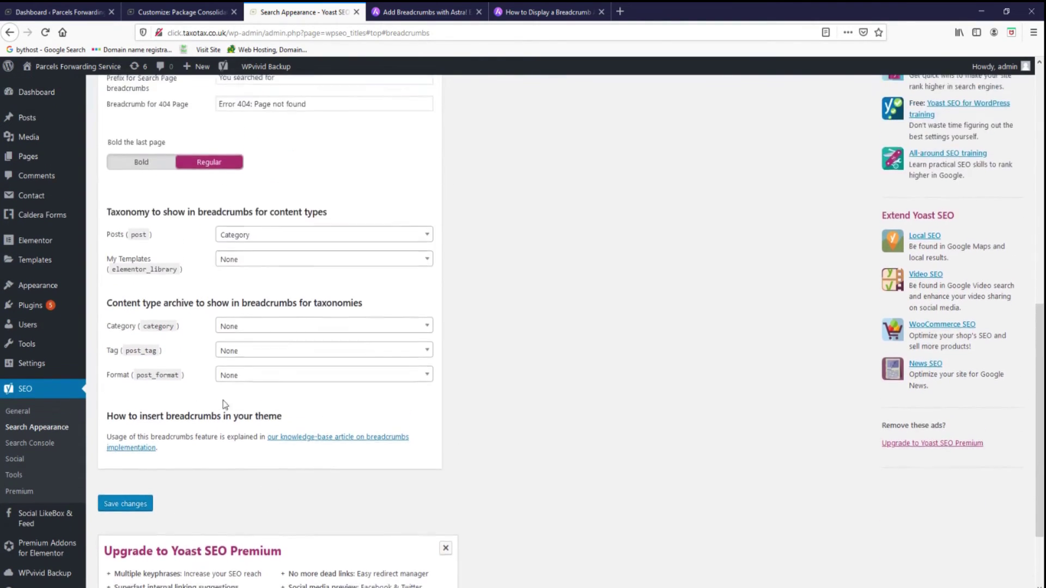
{"action": "scroll", "coordinate": [131, 409], "scroll_direction": "down", "scroll_amount": 2}
{"action": "left_click", "coordinate": [119, 407]}
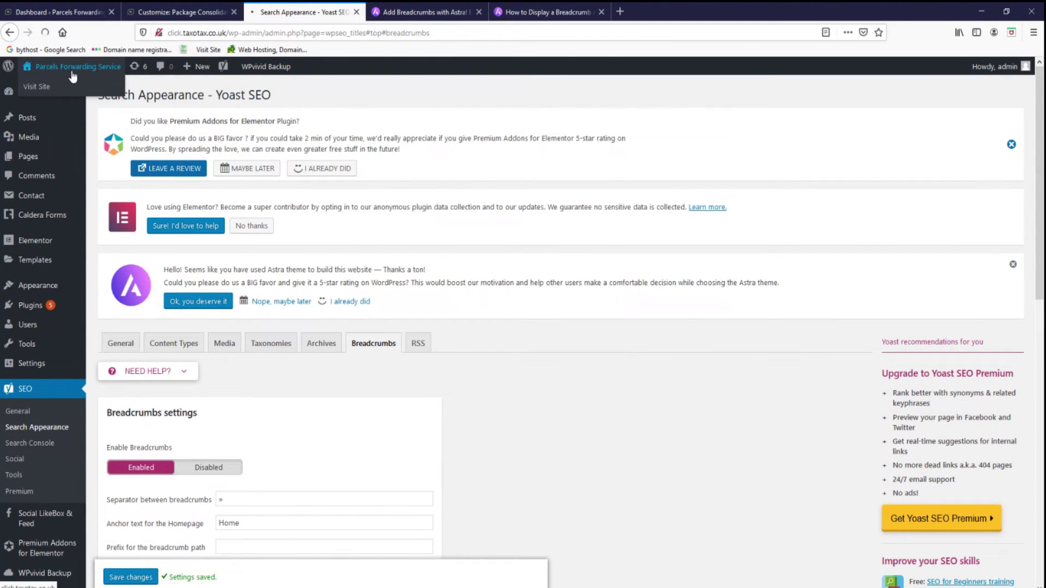
From the front end, set Astra's Breadcrumb Source to Yoast SEO Breadcrumbs and preview the News page.
{"action": "left_click", "coordinate": [72, 76]}
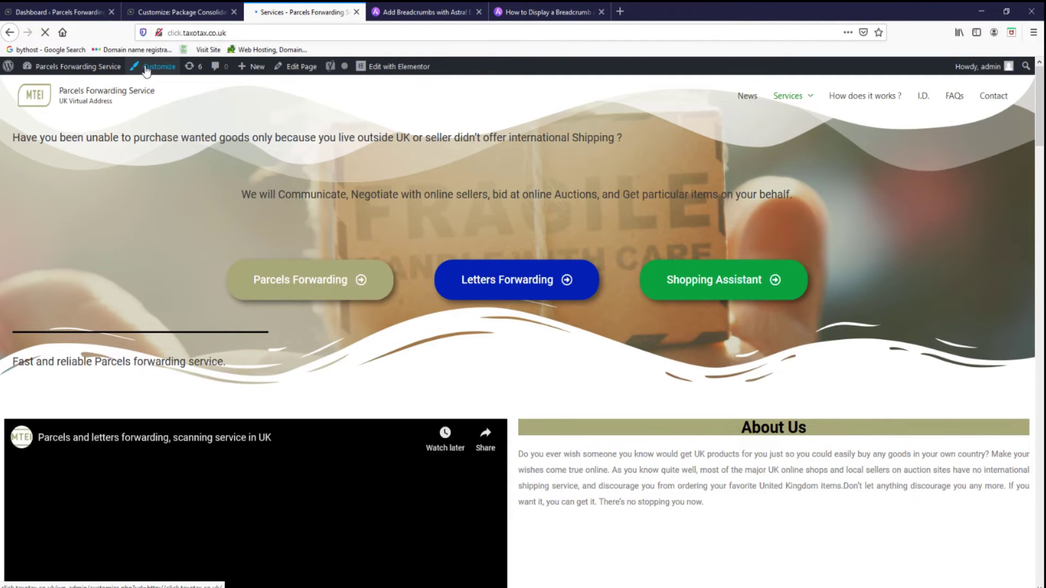
{"action": "left_click", "coordinate": [146, 68]}
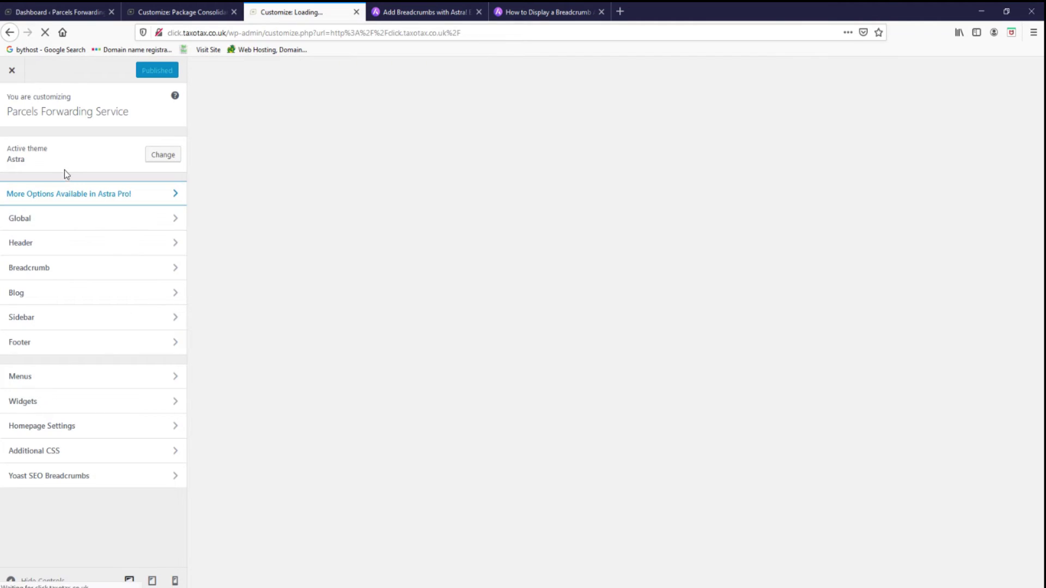
{"action": "left_click", "coordinate": [63, 270]}
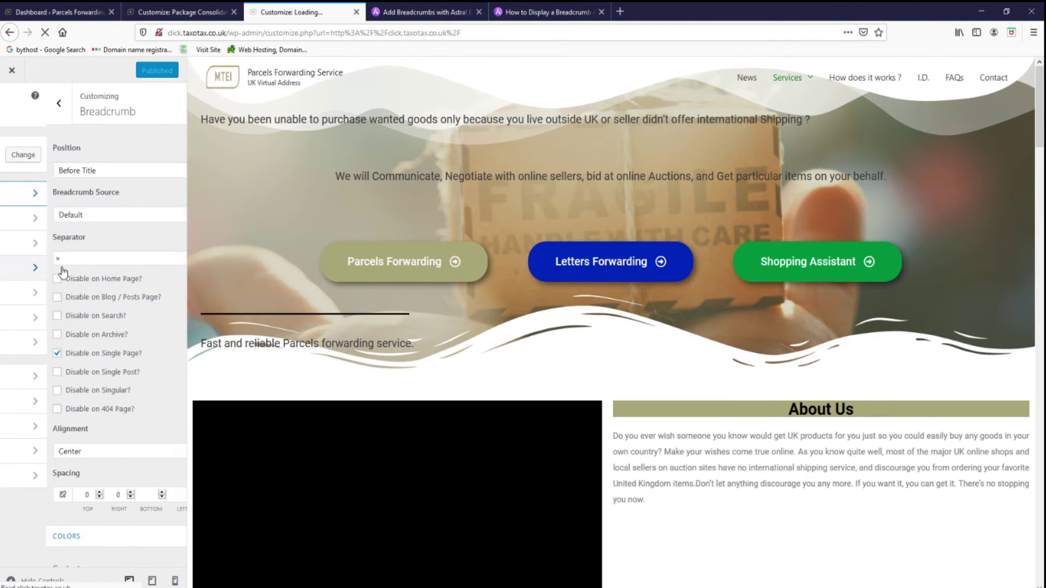
{"action": "left_click", "coordinate": [62, 218]}
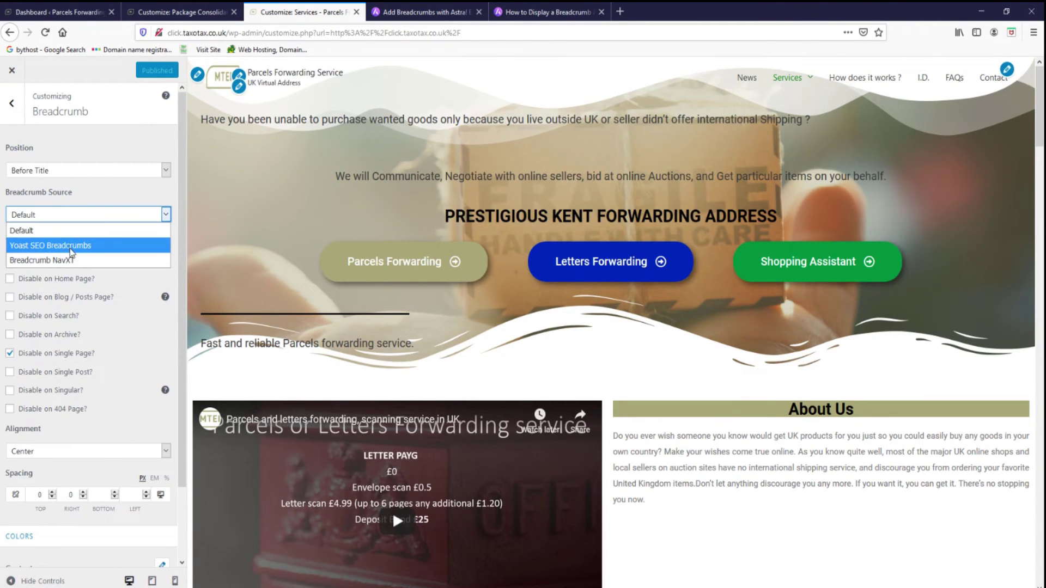
{"action": "left_click", "coordinate": [71, 246]}
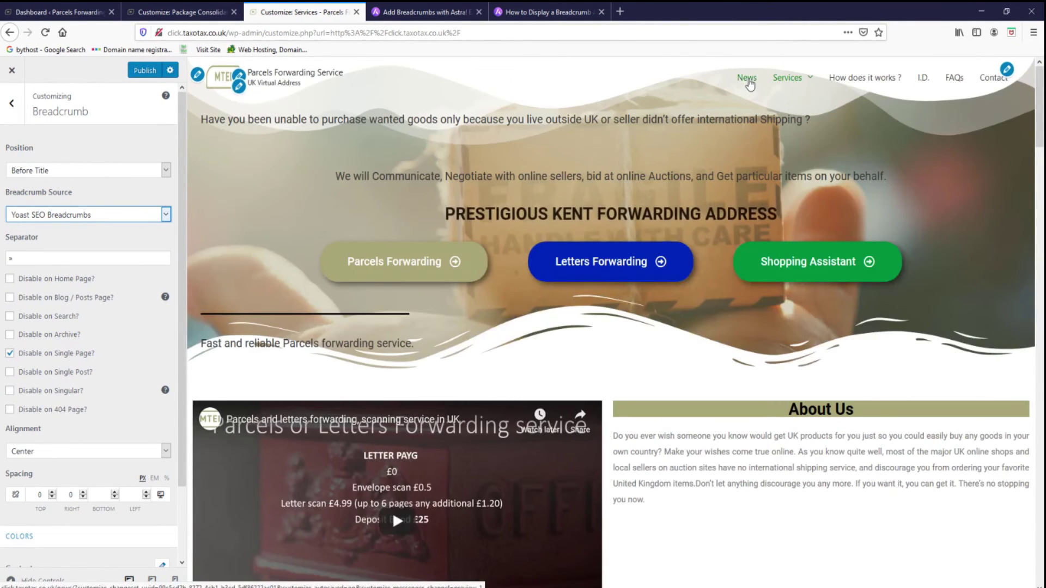
{"action": "left_click", "coordinate": [747, 78]}
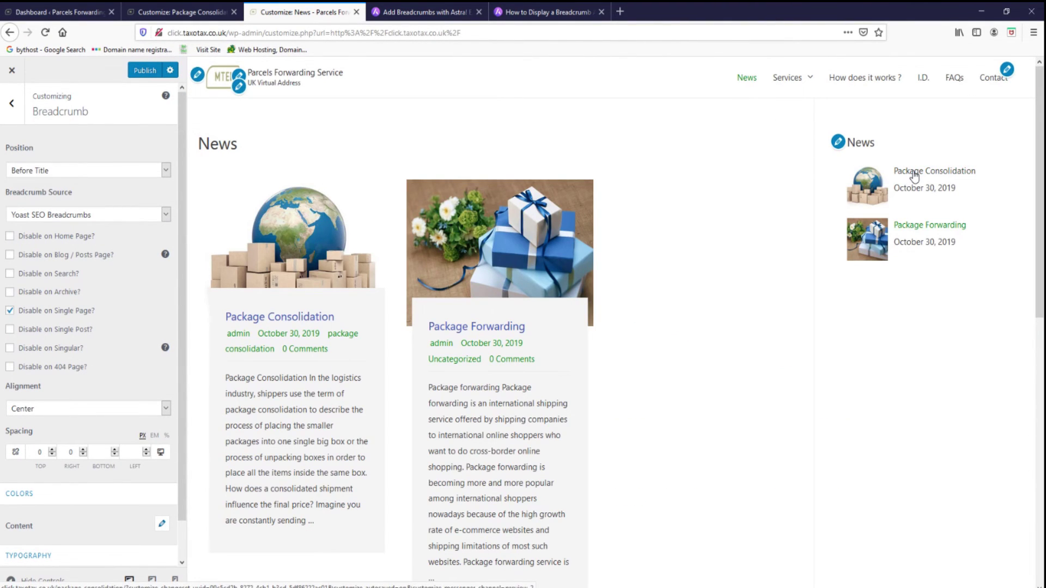
Open the Package Consolidation post from the News sidebar in the preview.
{"action": "left_click", "coordinate": [915, 175]}
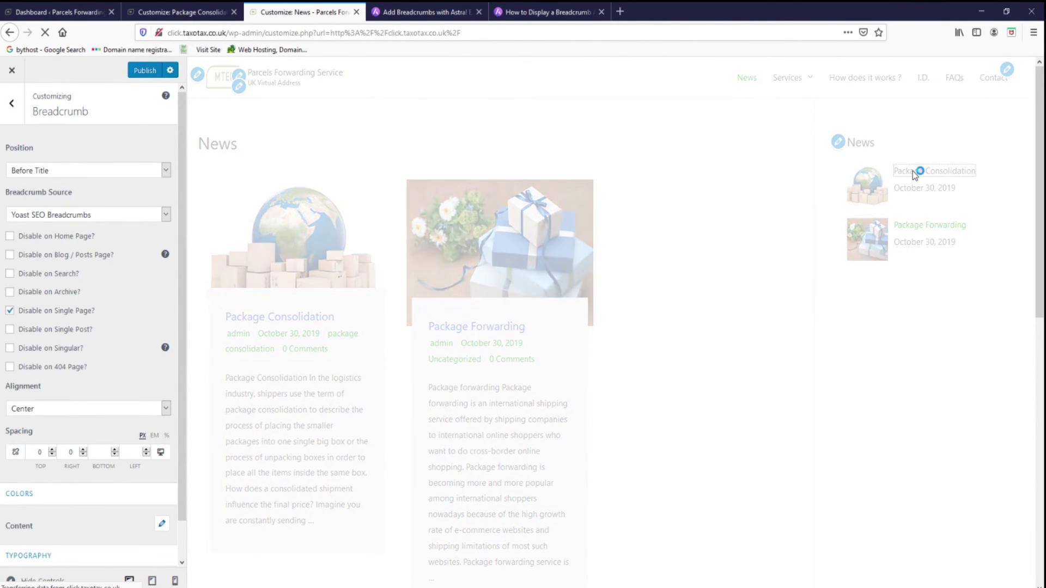